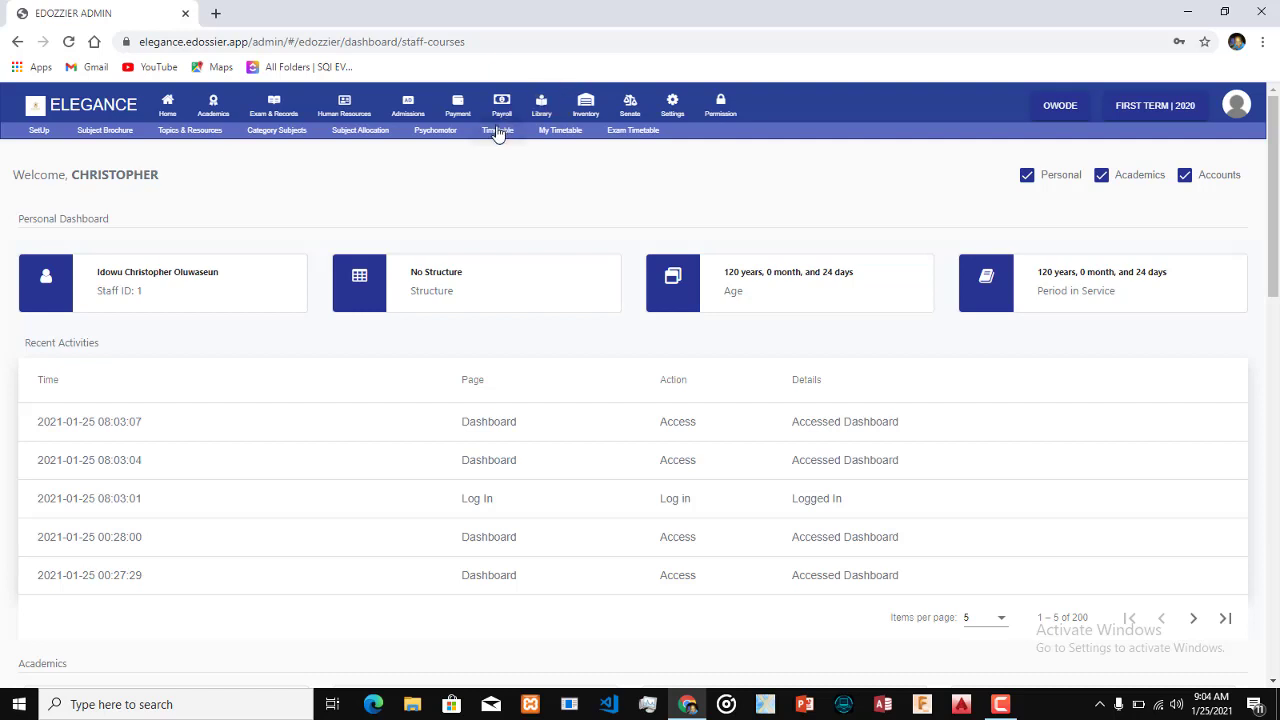
# Step: Open the timetable's day setup and view the blank new-day form, closing it without saving
pyautogui.click(498, 134)
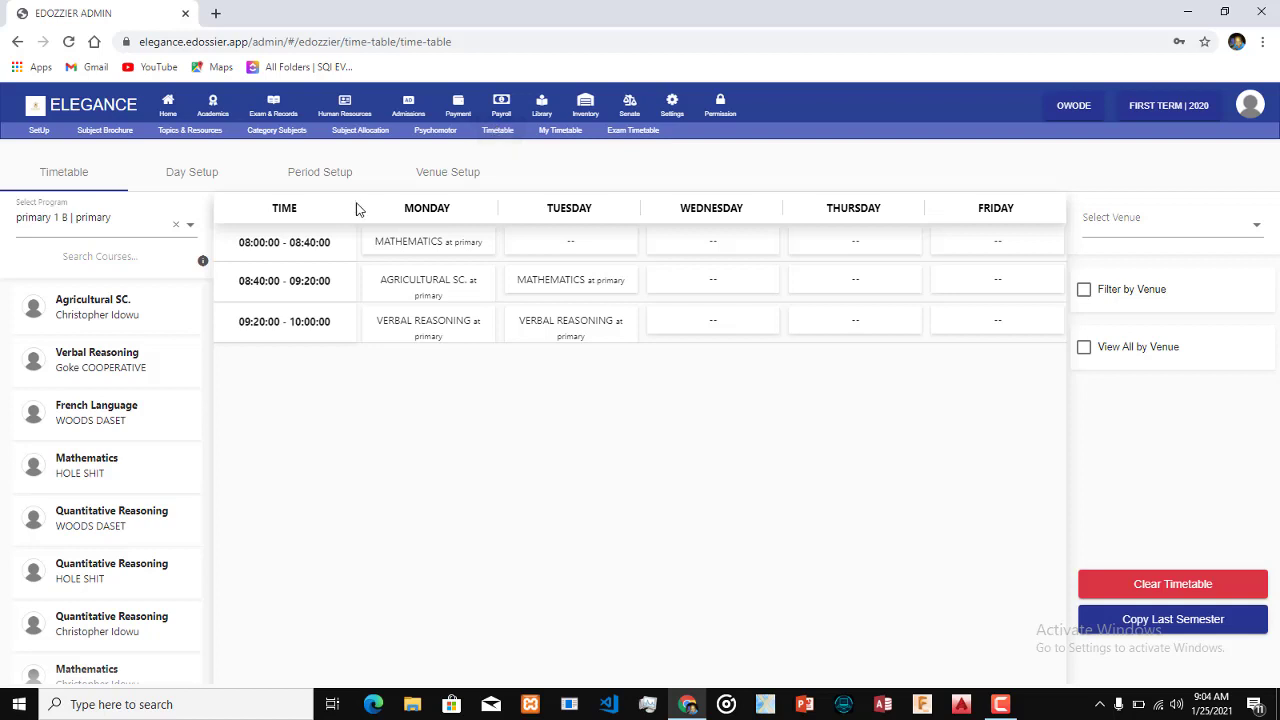
pyautogui.click(187, 193)
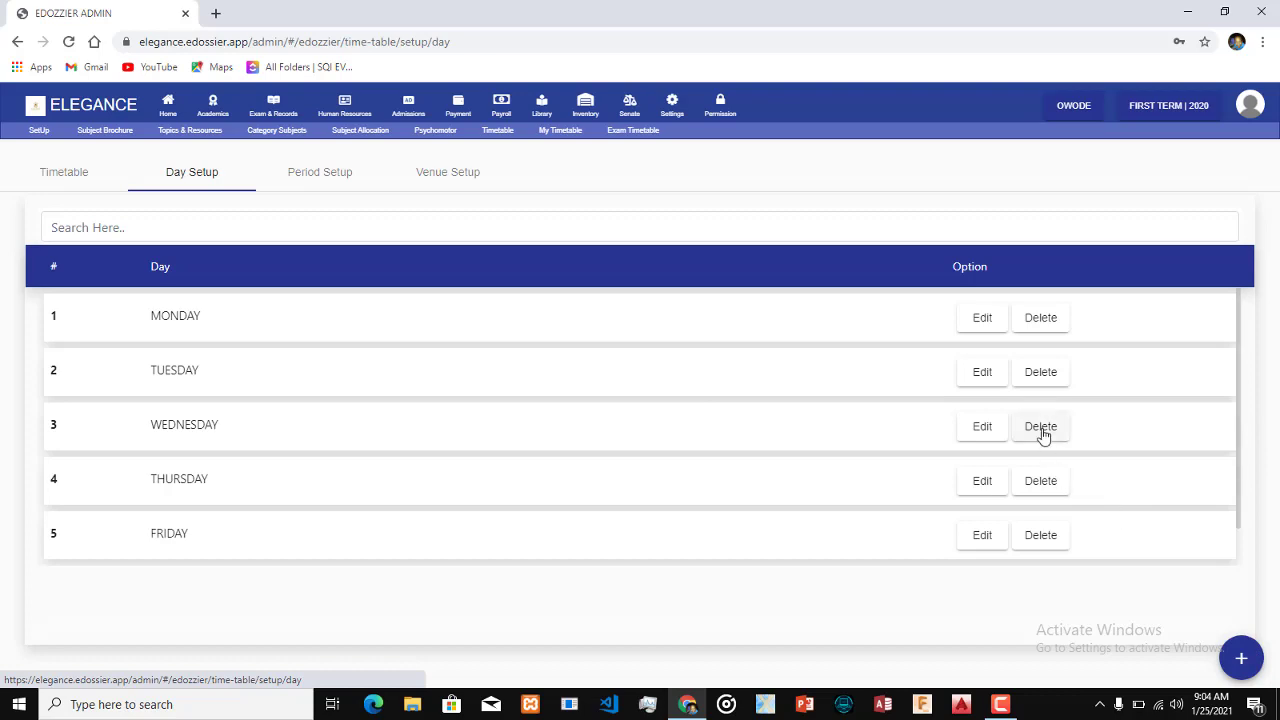
pyautogui.click(1237, 668)
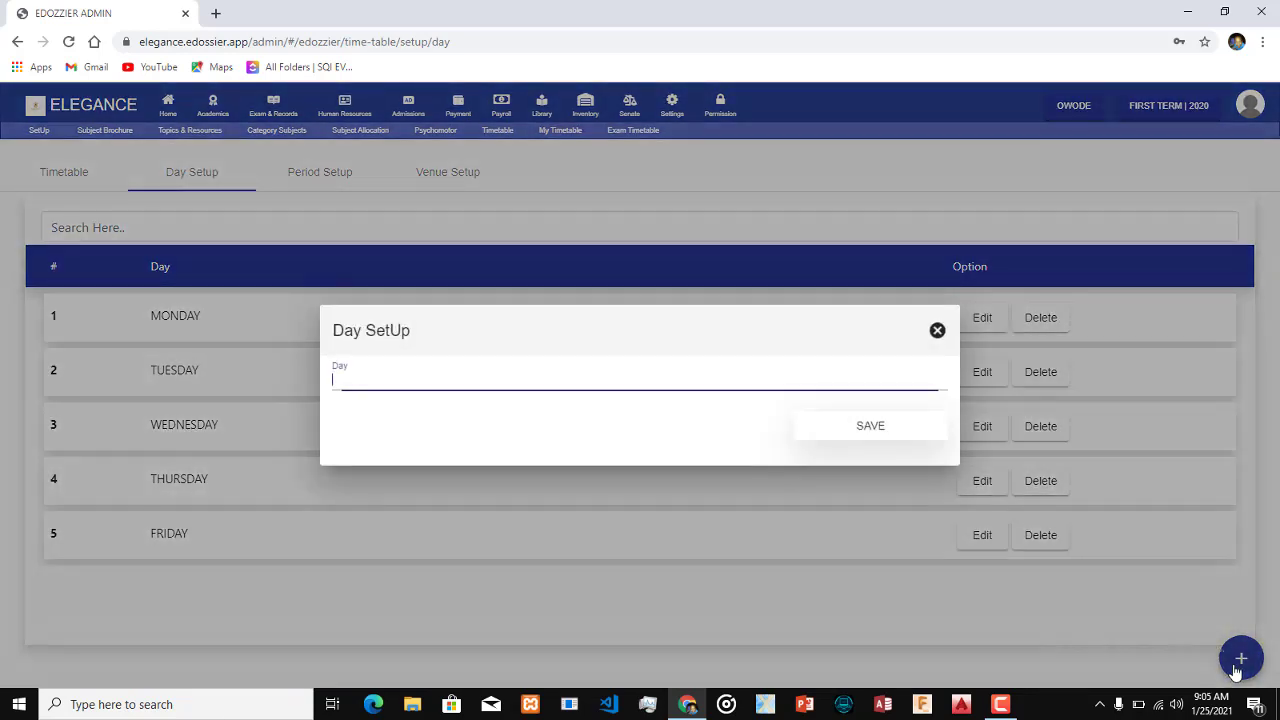
pyautogui.click(937, 332)
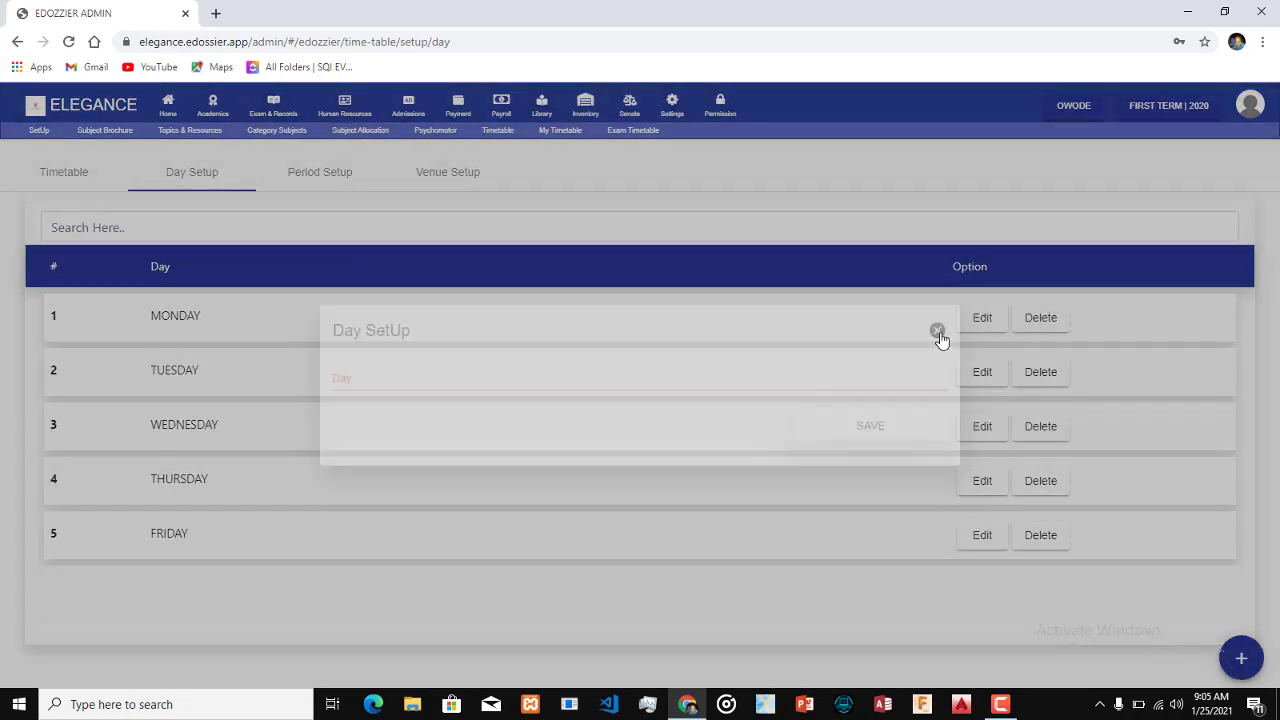
# Step: Open the timetable's period setup and view the blank new-period form, closing it without saving
pyautogui.click(300, 188)
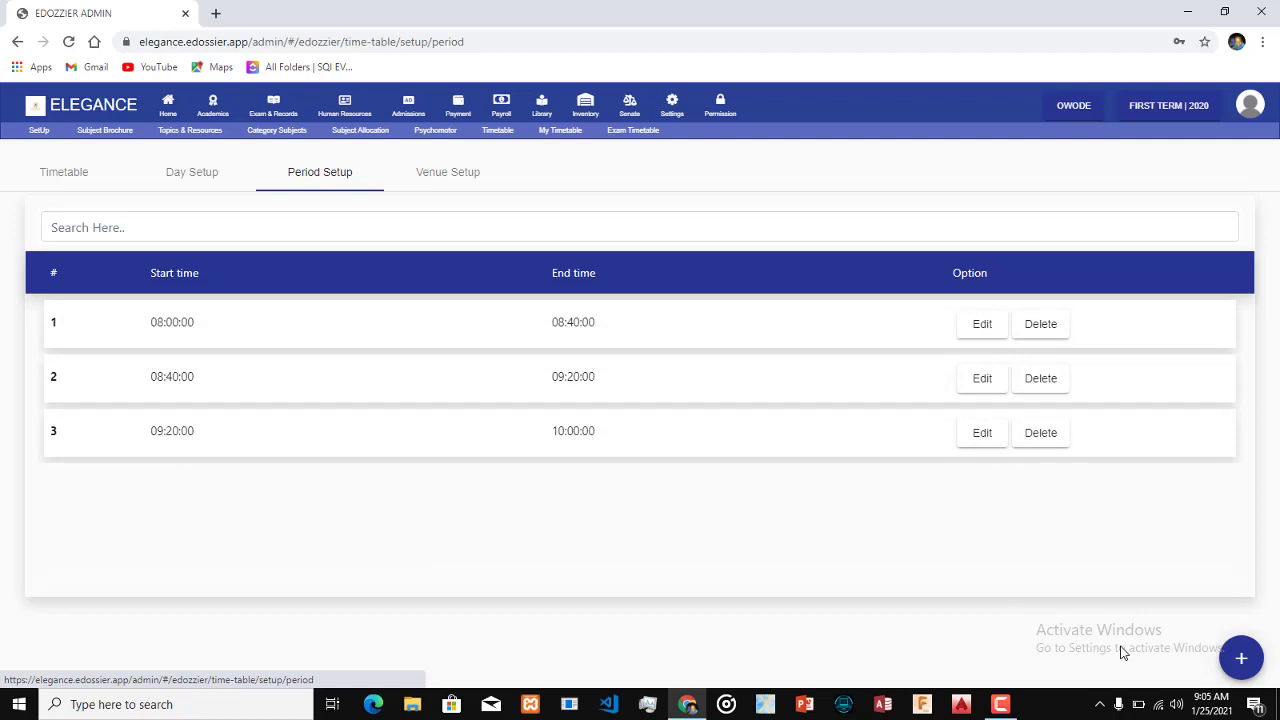
pyautogui.click(1242, 656)
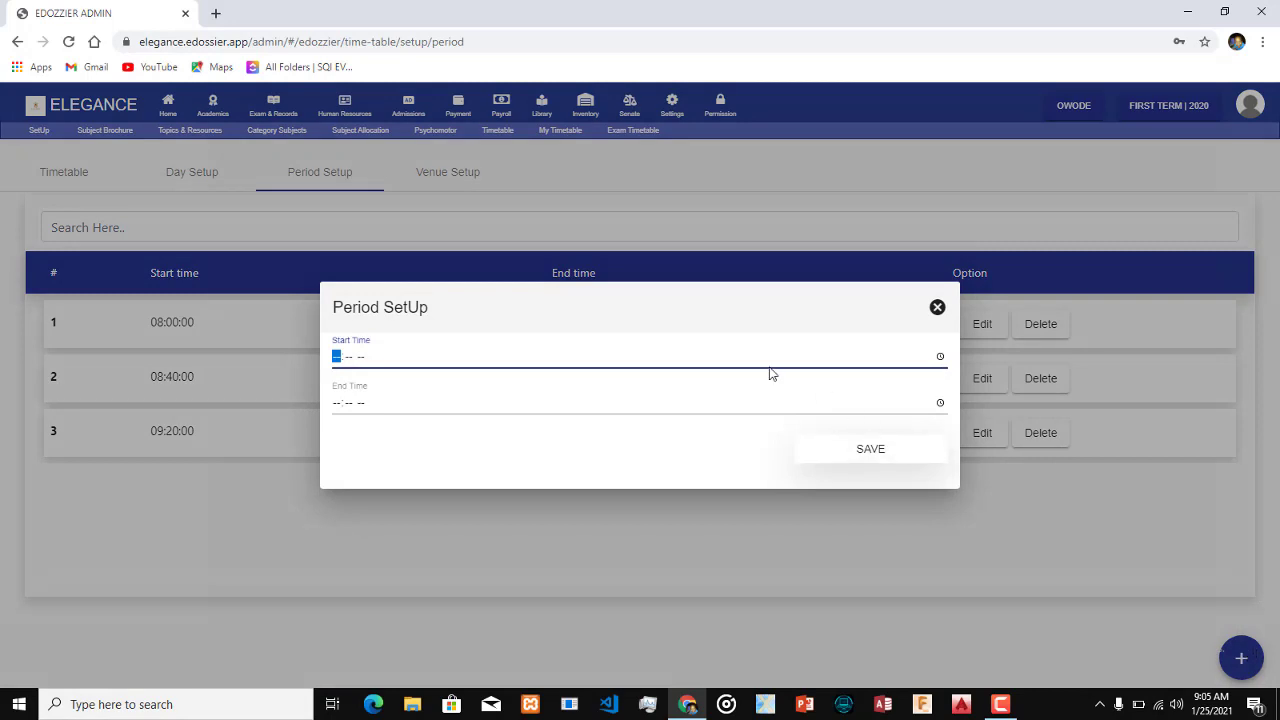
pyautogui.click(937, 307)
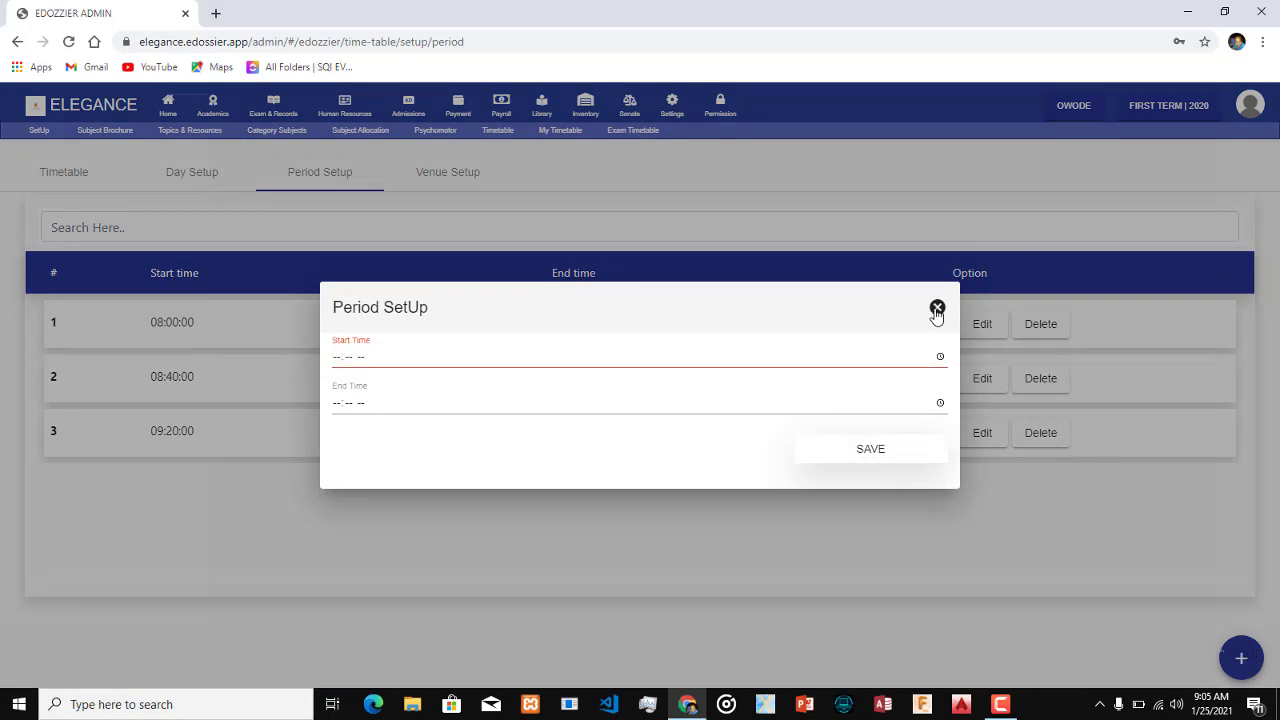
# Step: Start a new timetable period and set its start time to 10:01 AM
pyautogui.click(1241, 657)
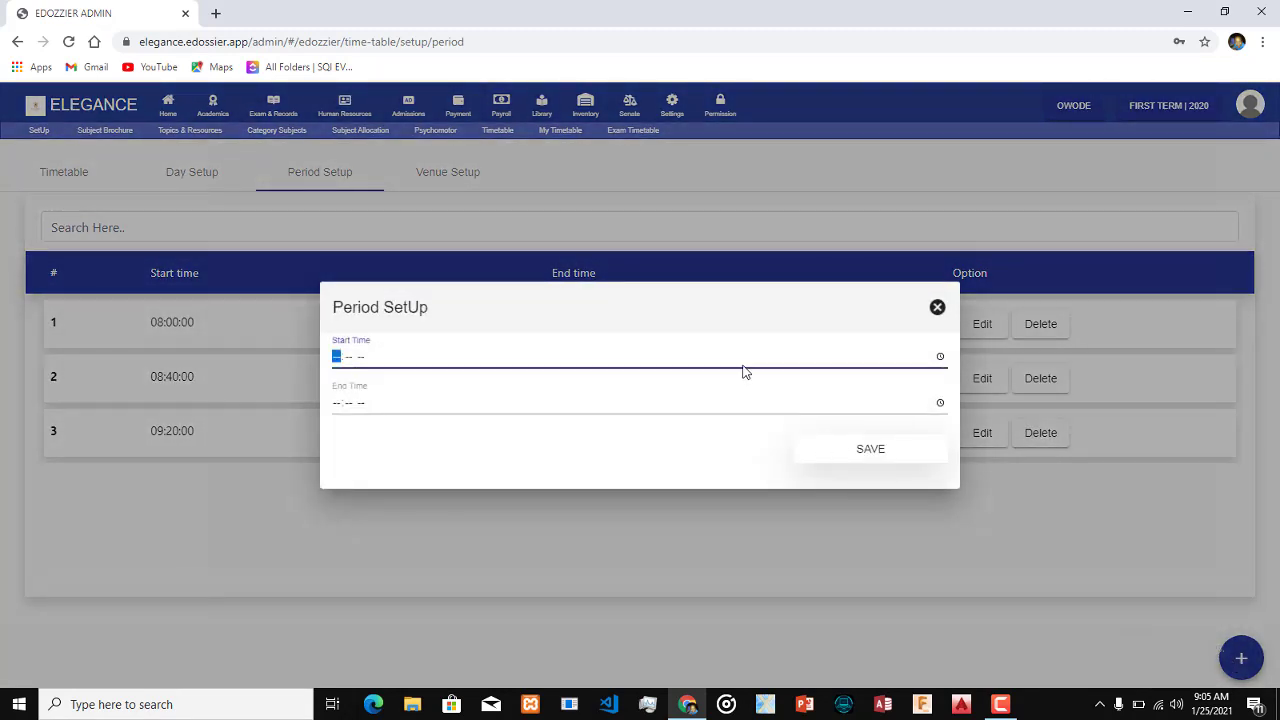
pyautogui.write('10:01')
pyautogui.click(940, 357)
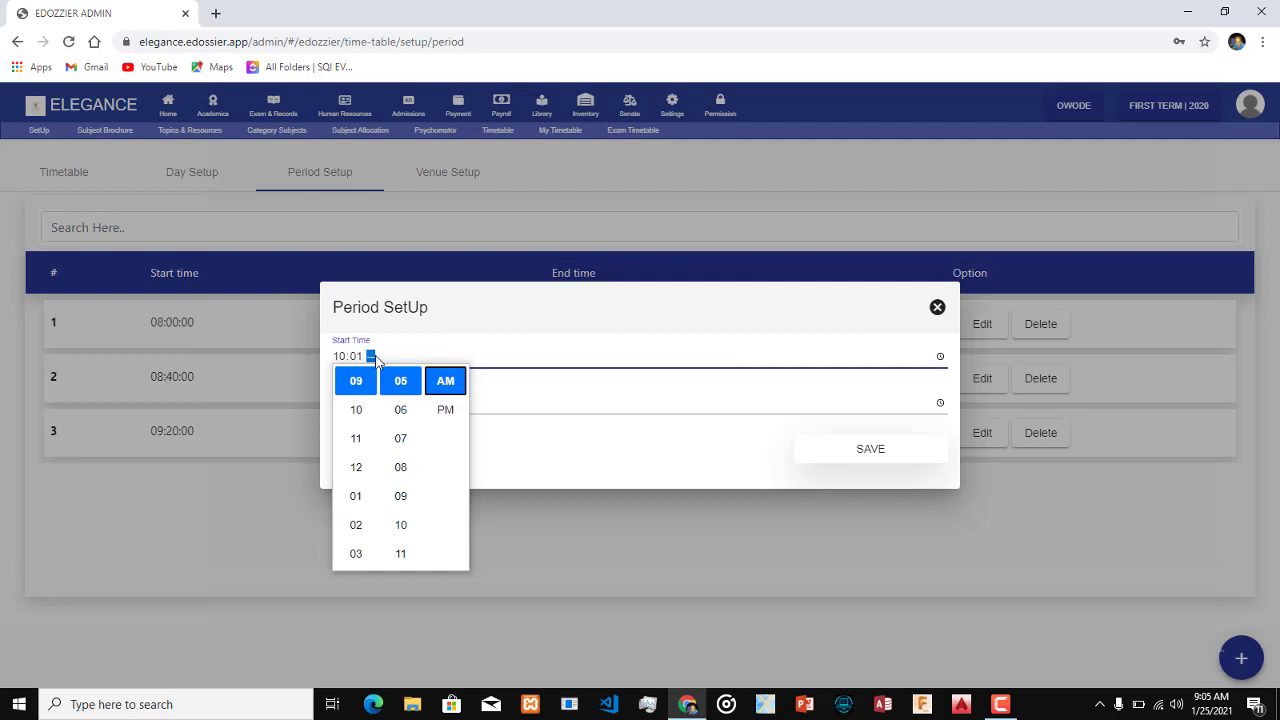
pyautogui.click(440, 386)
pyautogui.click(358, 409)
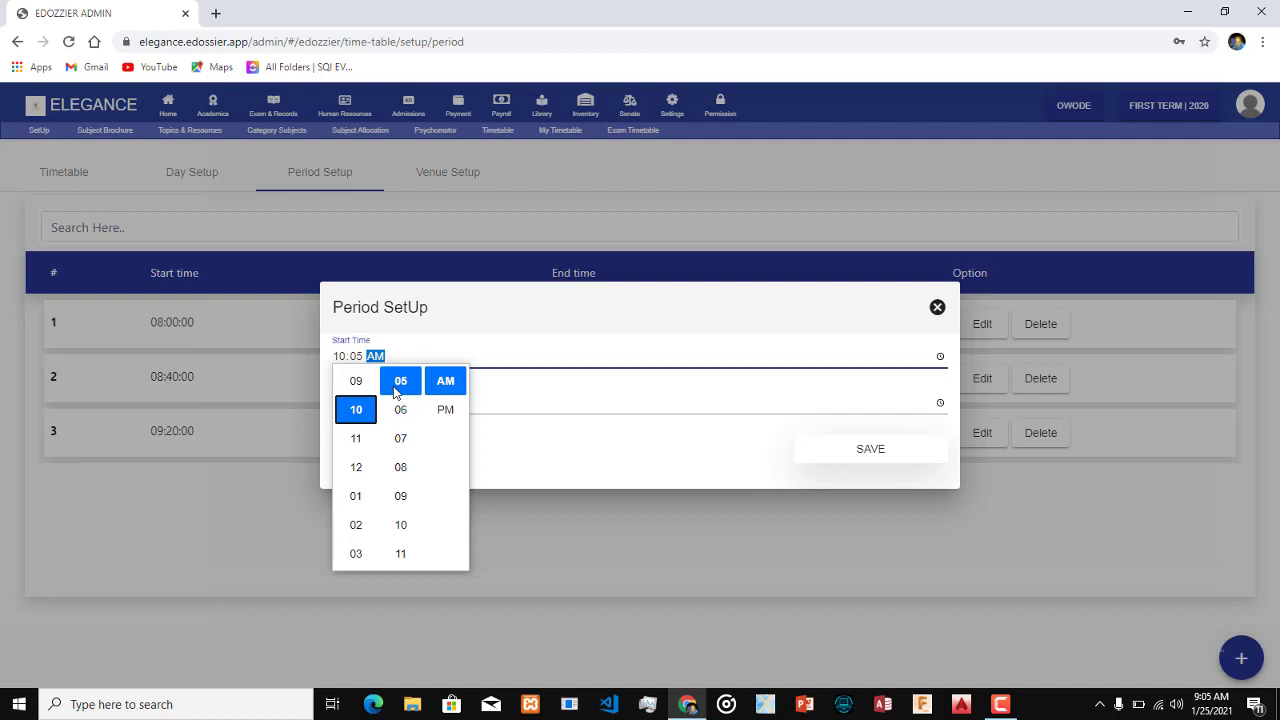
pyautogui.press('Up')
pyautogui.press('Up')
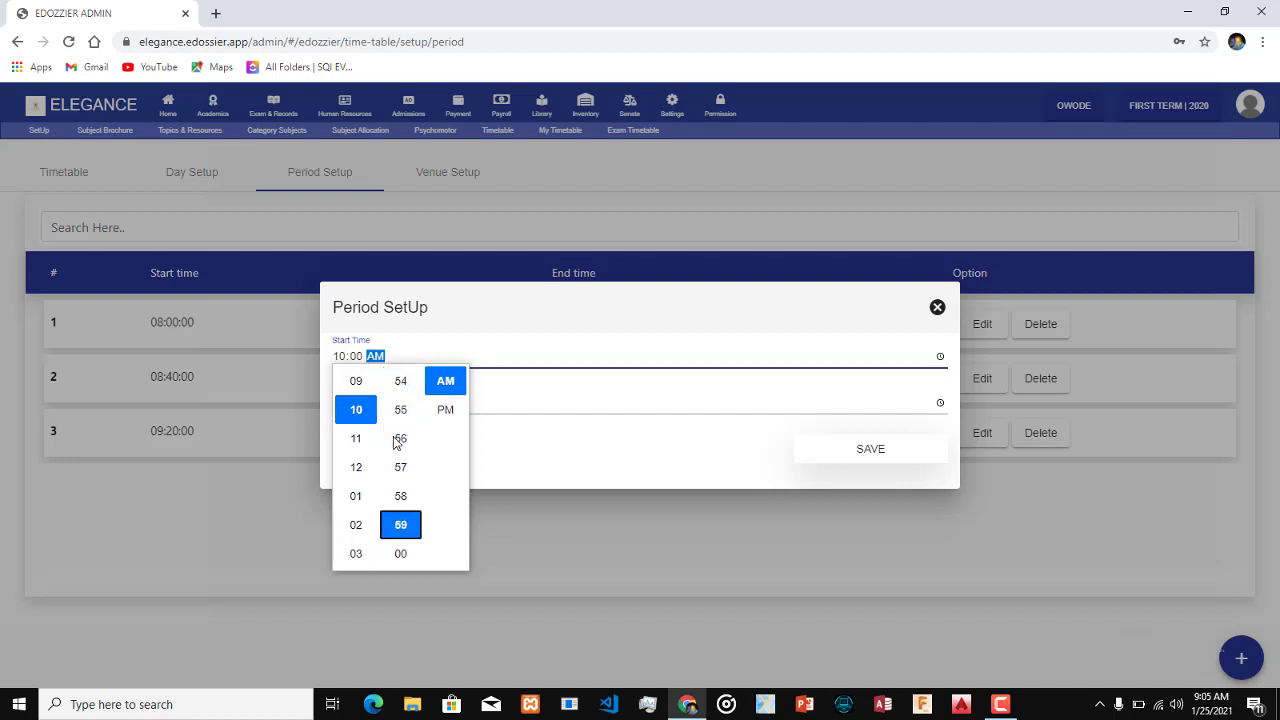
pyautogui.press('Down')
pyautogui.press('Down')
pyautogui.press('Down')
pyautogui.press('Down')
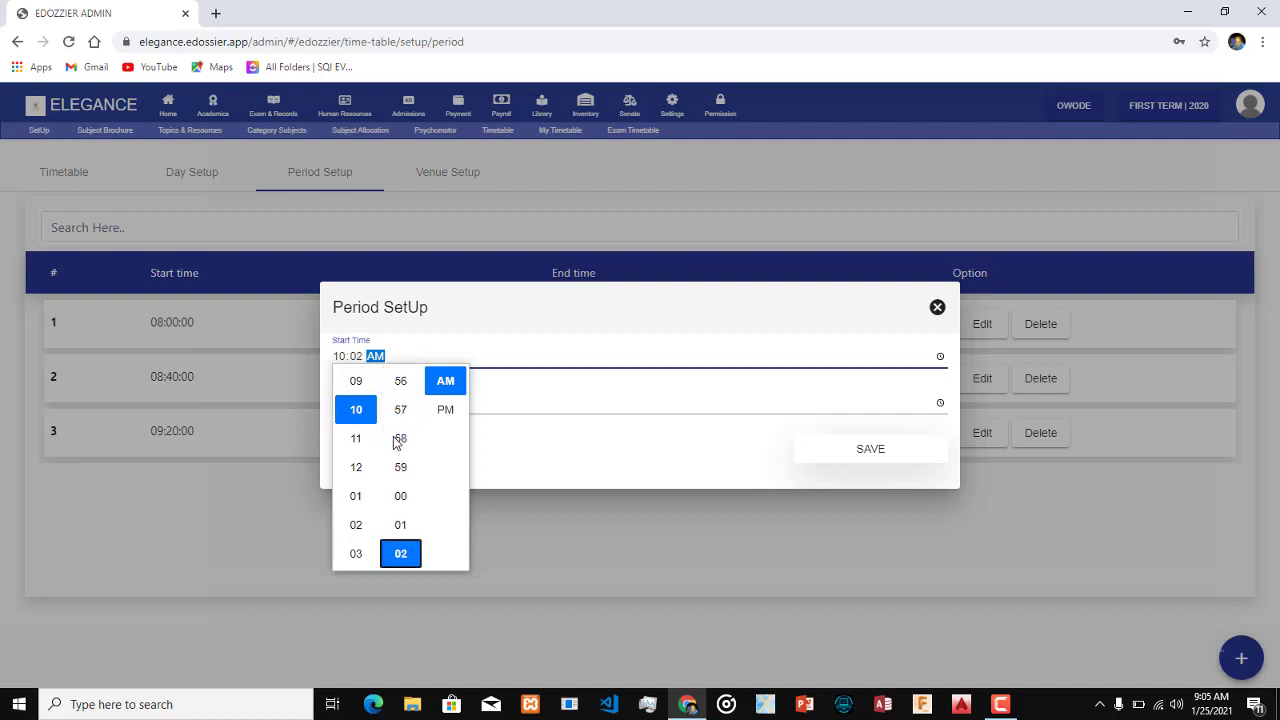
pyautogui.press('Up')
pyautogui.press('Return')
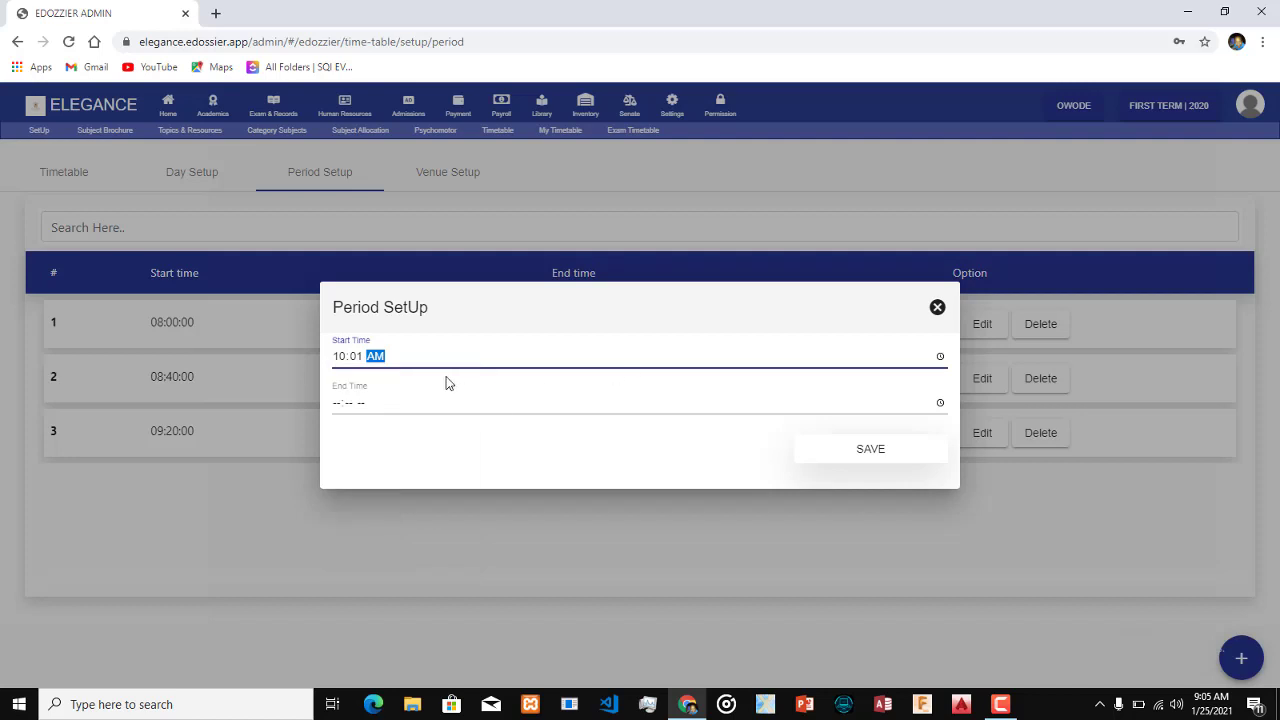
# Step: Set the new period's end time to 10:40 AM and save the period
pyautogui.click(337, 405)
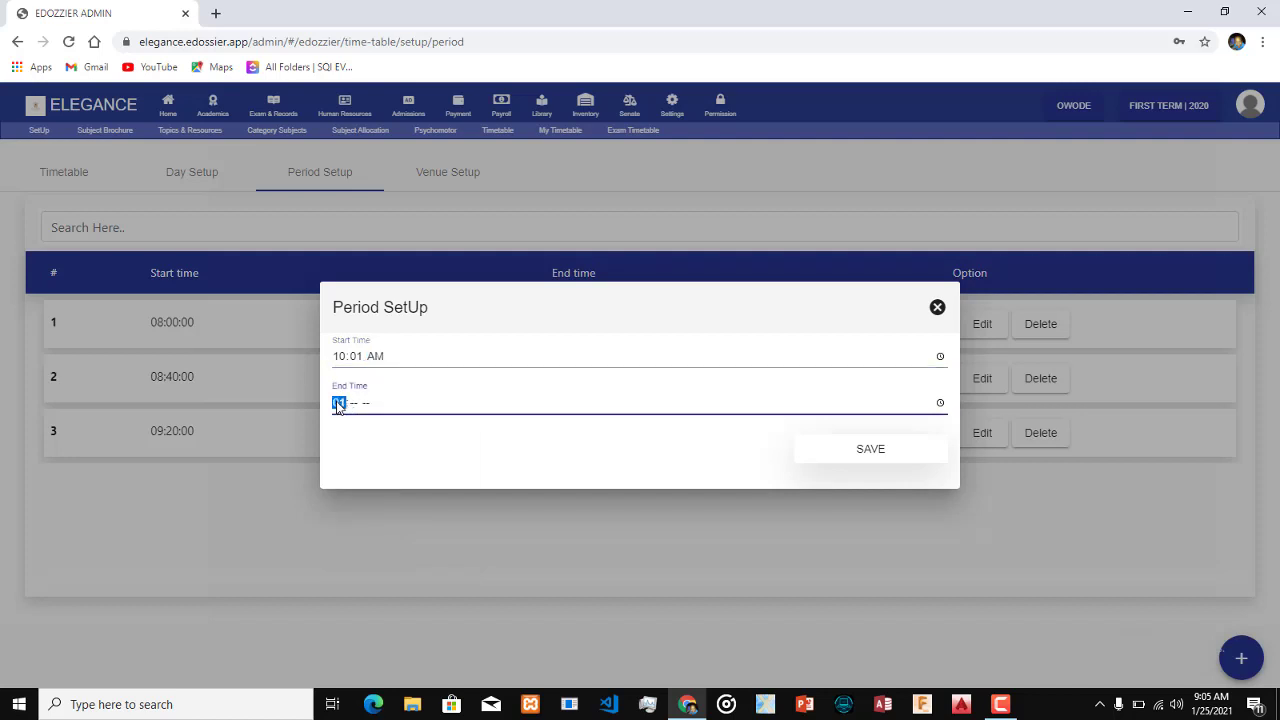
pyautogui.write('1049')
pyautogui.press('Left')
pyautogui.write('40a')
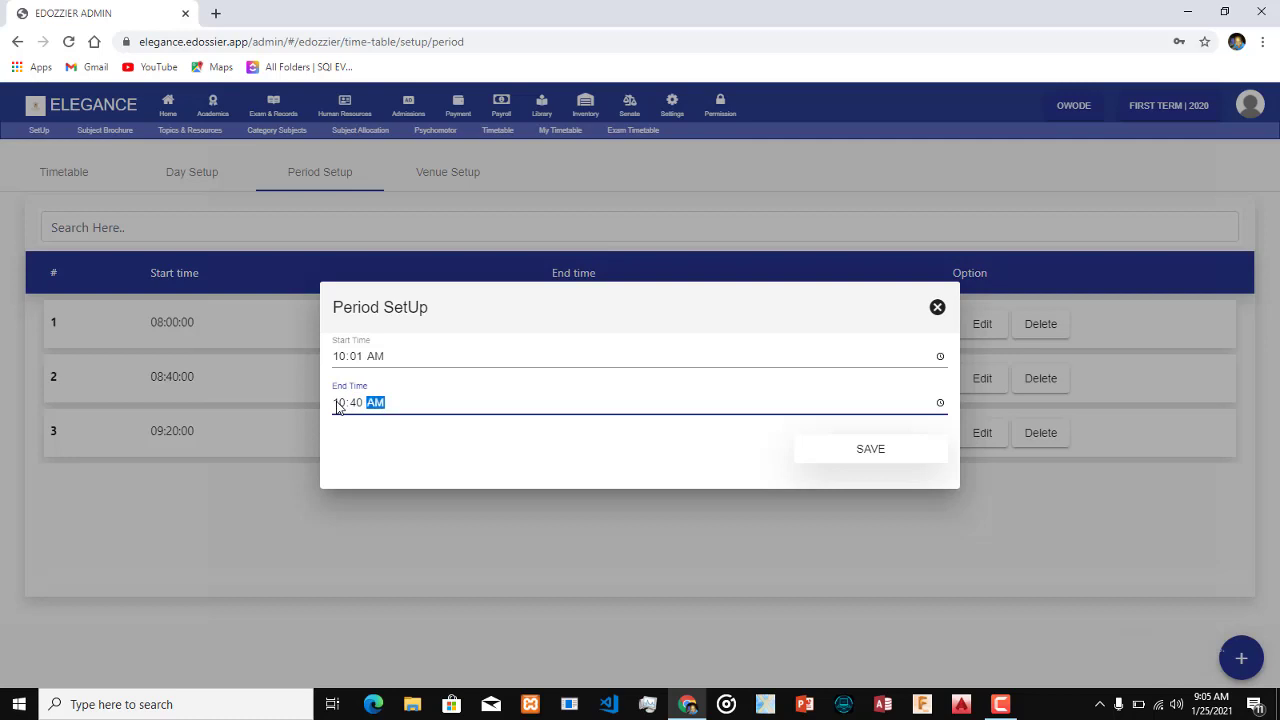
pyautogui.click(870, 452)
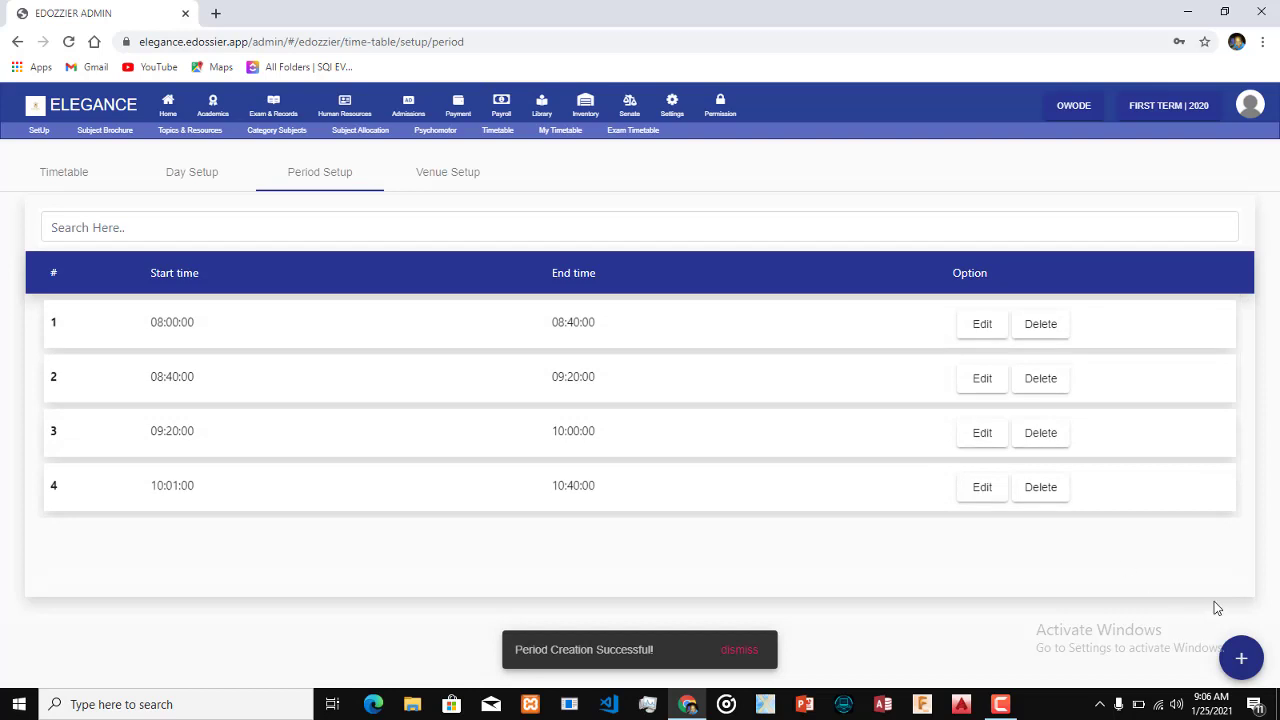
# Step: Add and save another period that starts at 10:41 AM and ends at 11:20
pyautogui.click(1241, 658)
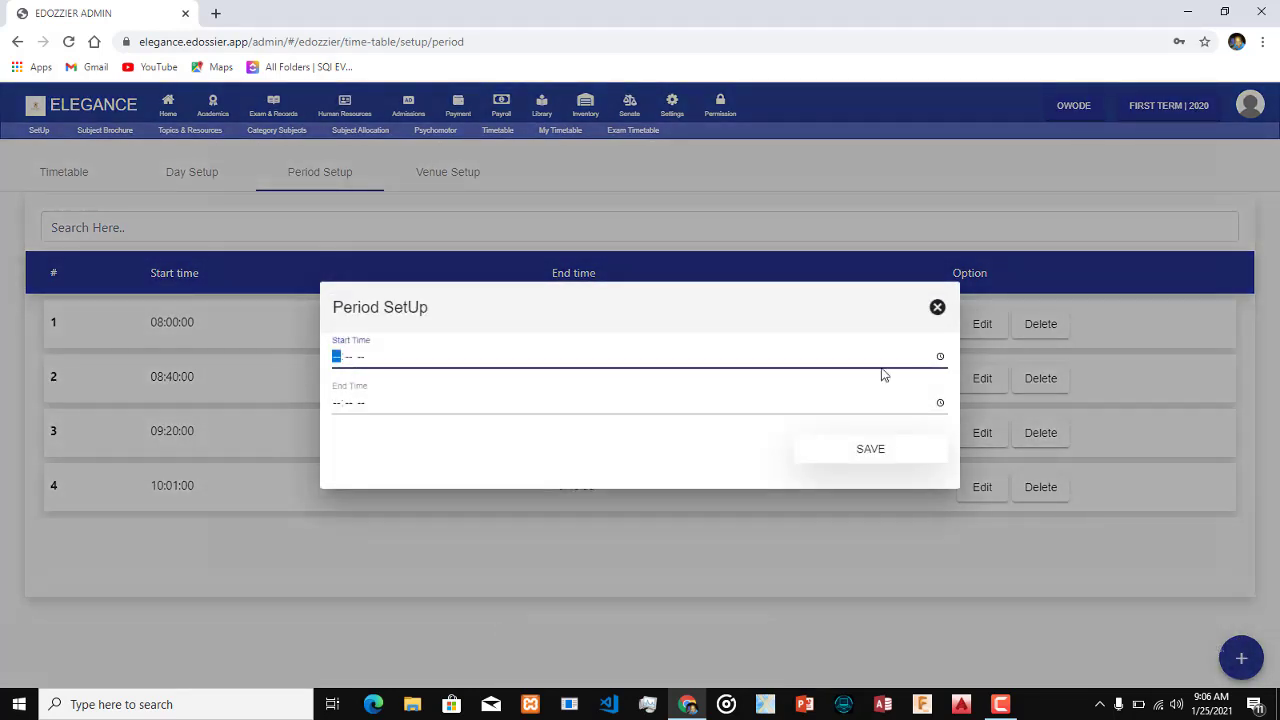
pyautogui.write('10')
pyautogui.write('41p')
pyautogui.press('Tab')
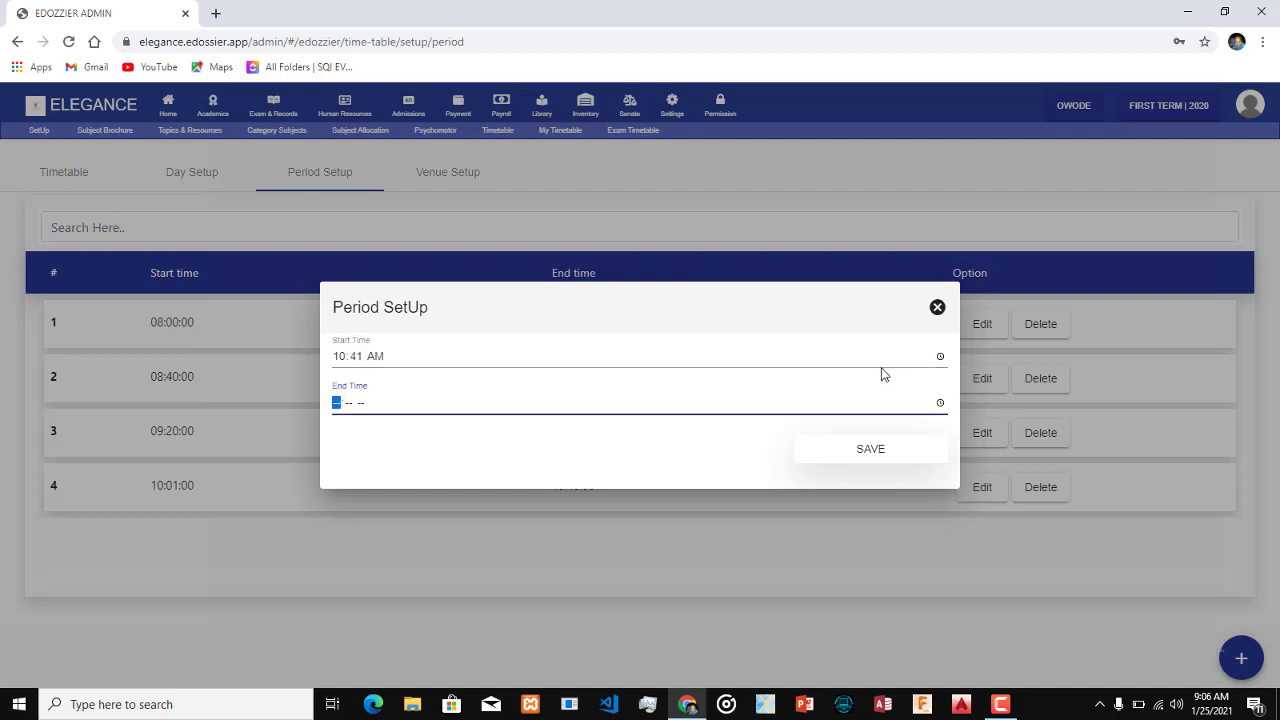
pyautogui.write('1120')
pyautogui.click(872, 452)
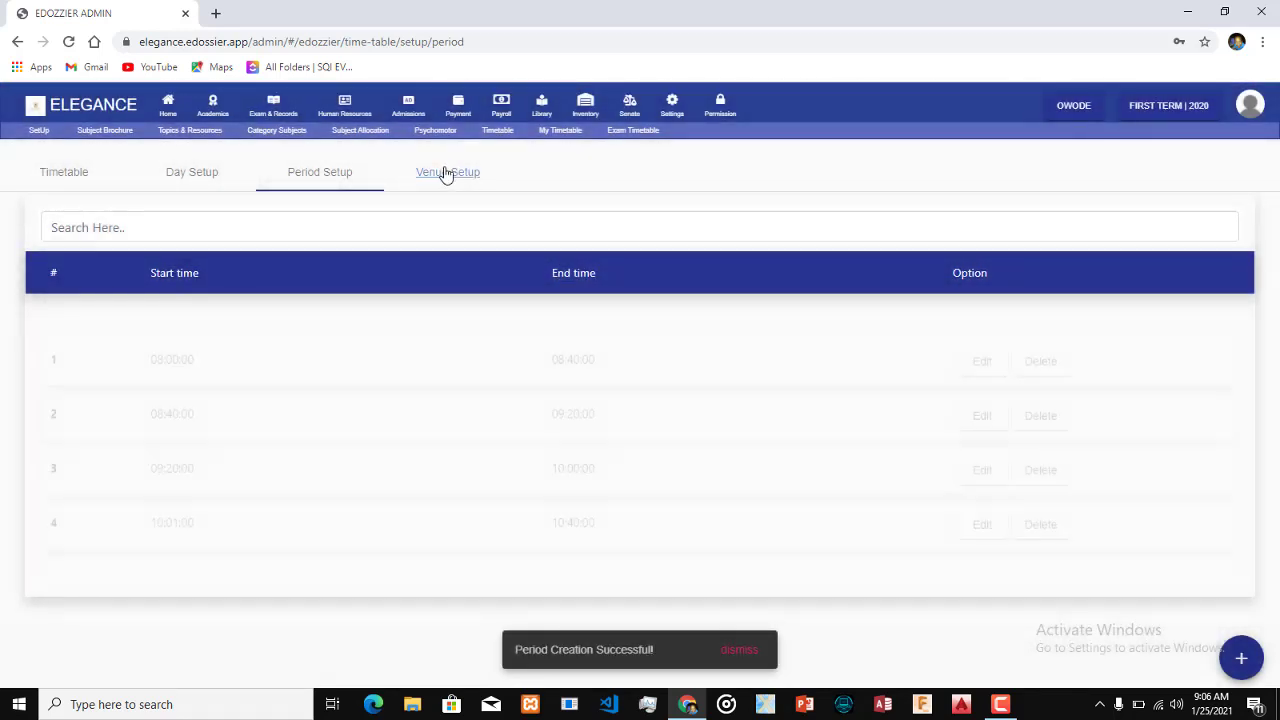
# Step: In the venue setup, edit the AUD A venue and change its name to PRIMARY 2 CLASS
pyautogui.click(445, 178)
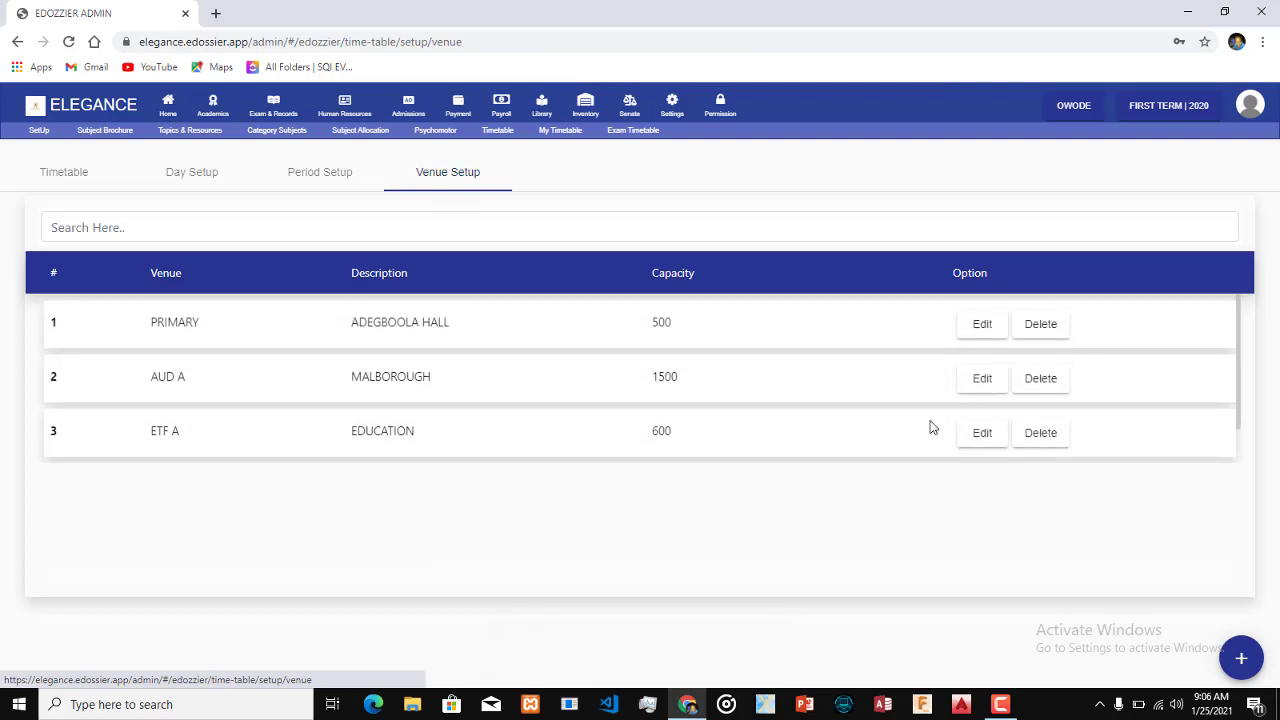
pyautogui.click(972, 385)
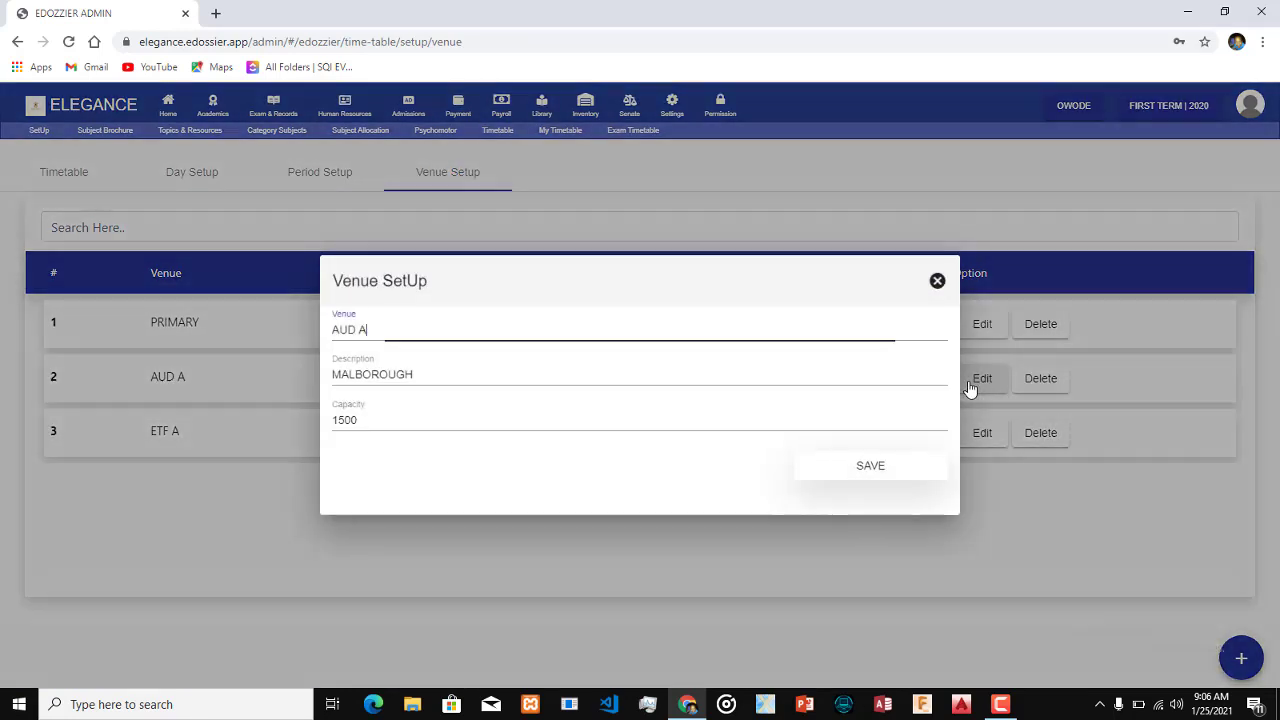
pyautogui.click(412, 324)
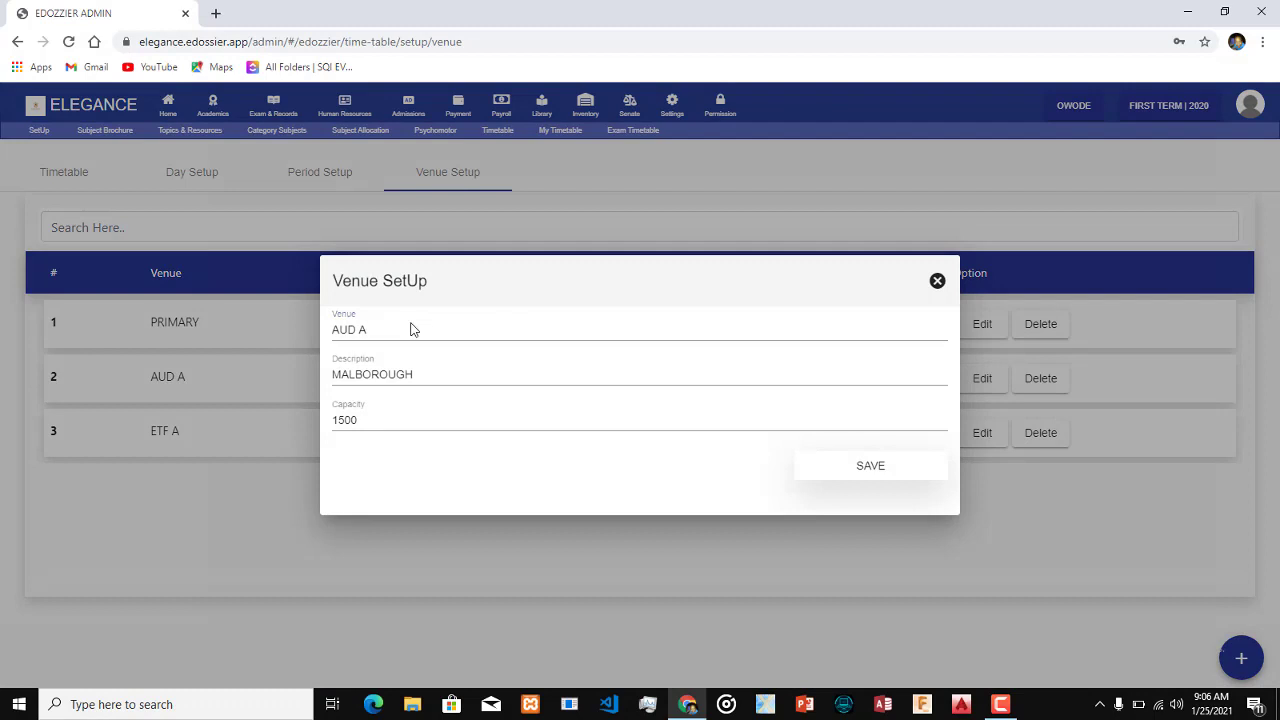
pyautogui.moveTo(365, 328); pyautogui.dragTo(331, 331)
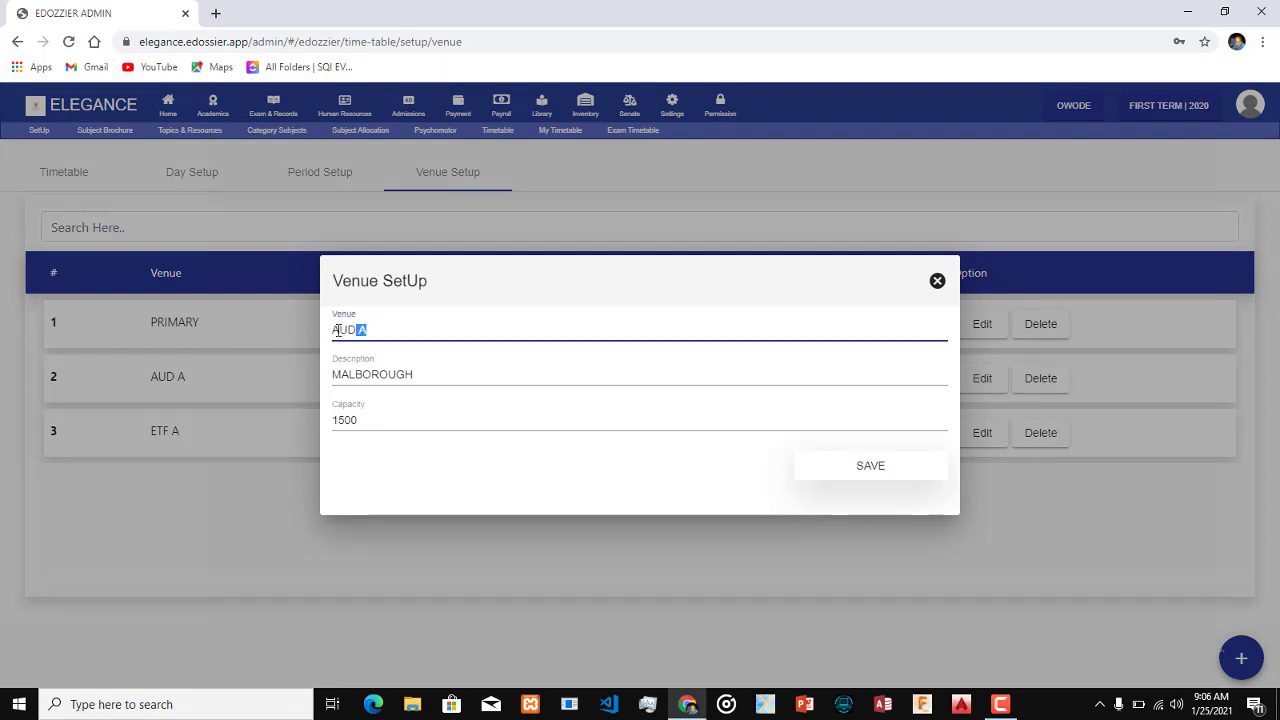
pyautogui.write('PRIMARY')
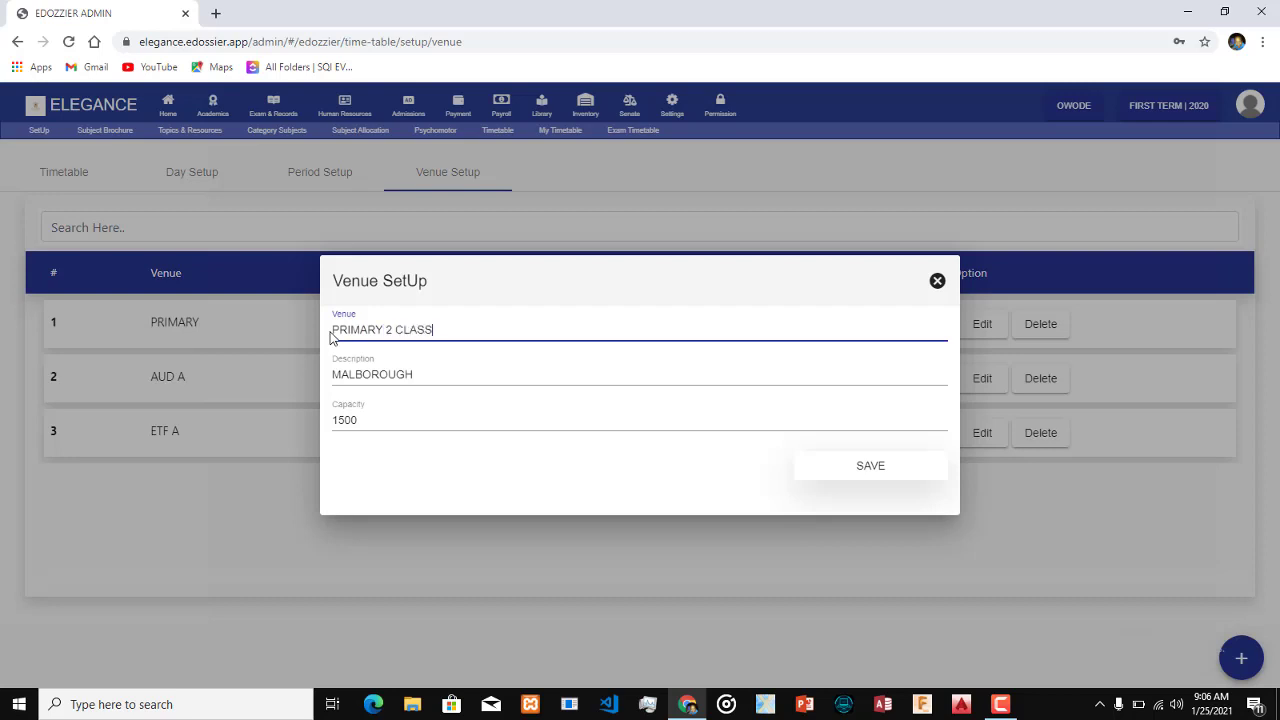
# Step: Copy the name PRIMARY 2 CLASS into the venue's description, set its capacity to 100, and save
pyautogui.press('Tab')
pyautogui.press('Tab')
pyautogui.press('Tab')
pyautogui.press('Tab')
pyautogui.hotkey('ctrl', 'a')
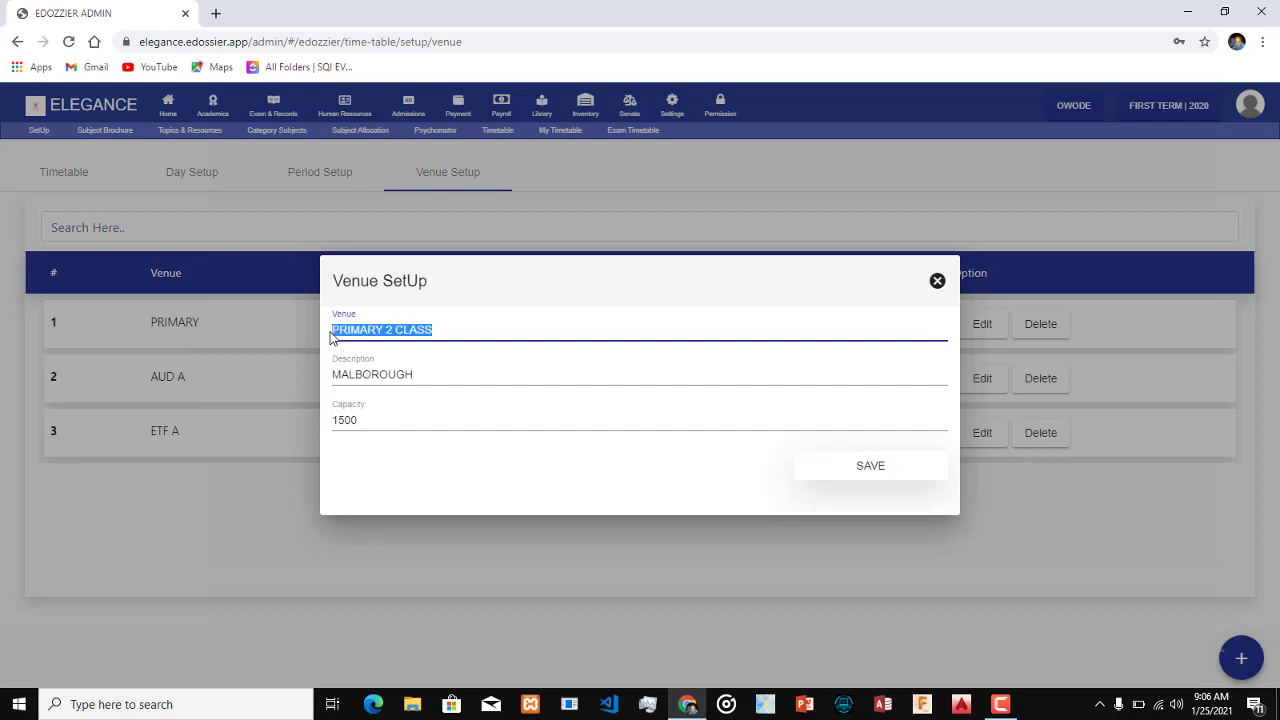
pyautogui.press('BackSpace')
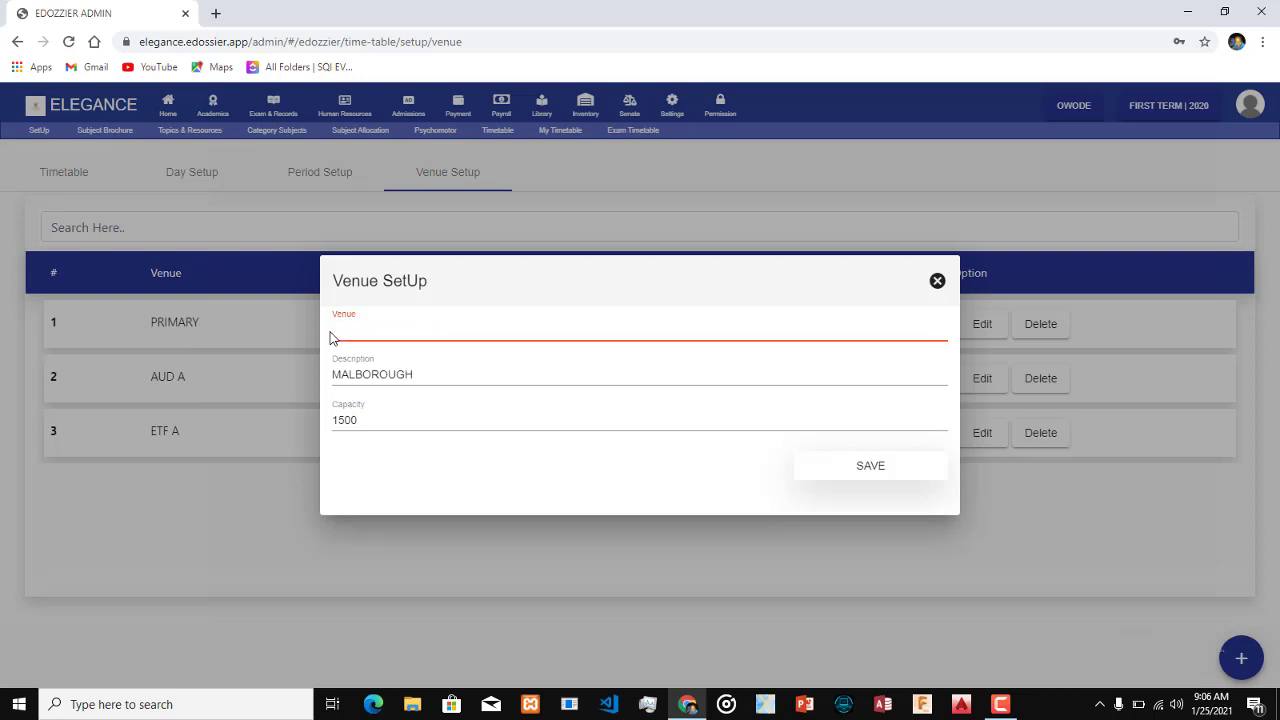
pyautogui.hotkey('ctrl', 'z')
pyautogui.hotkey('ctrl', 'c')
pyautogui.press('Tab')
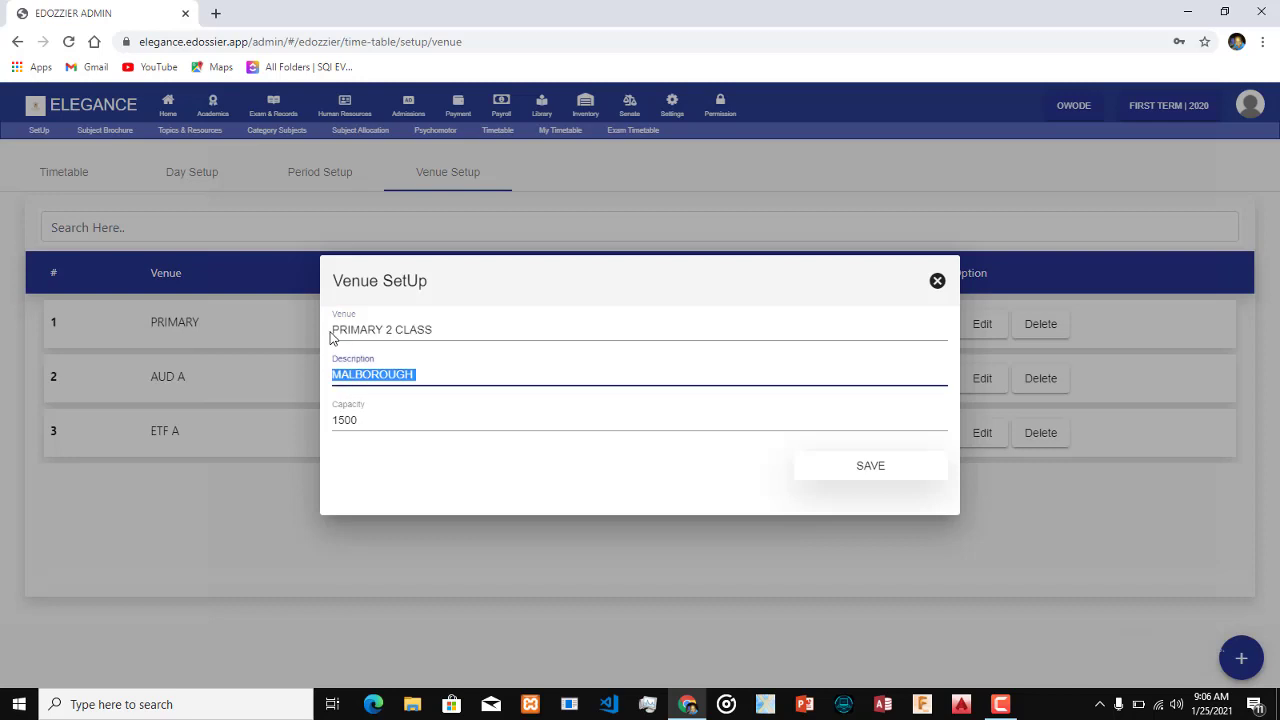
pyautogui.hotkey('ctrl', 'v')
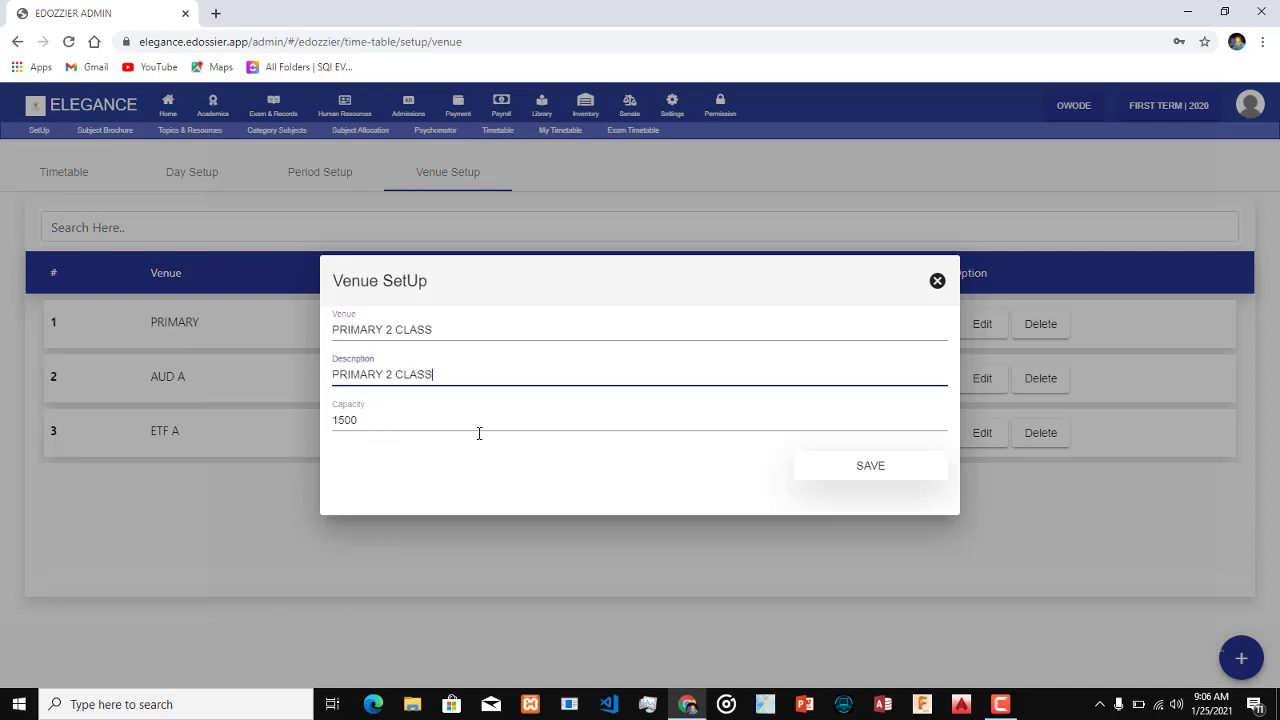
pyautogui.click(380, 420)
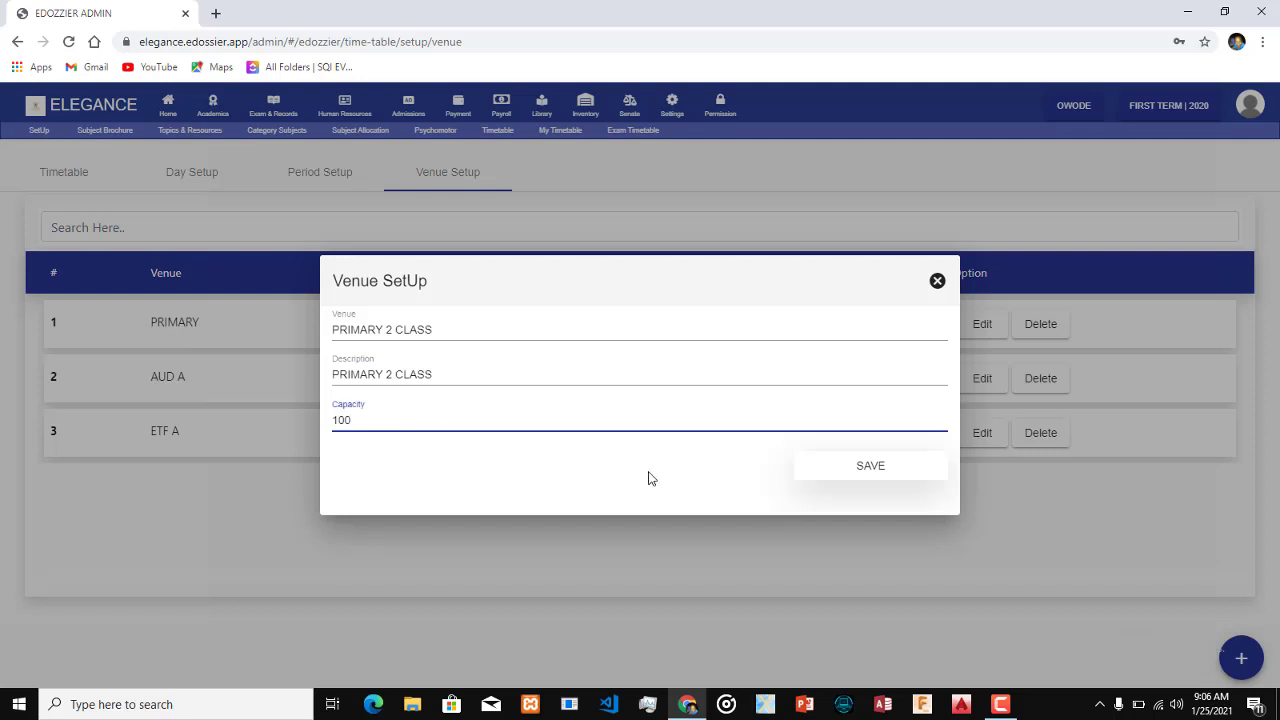
pyautogui.click(869, 466)
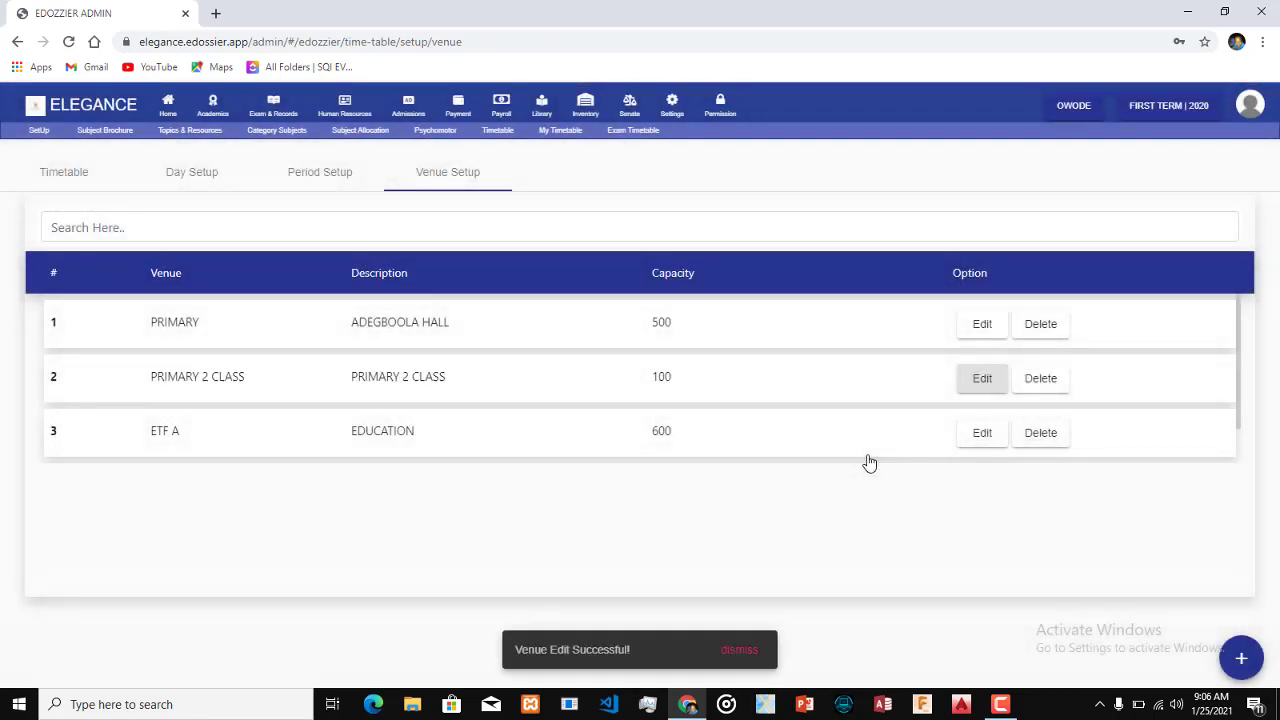
# Step: View the ETF A venue's details for editing and close them without changes
pyautogui.click(964, 445)
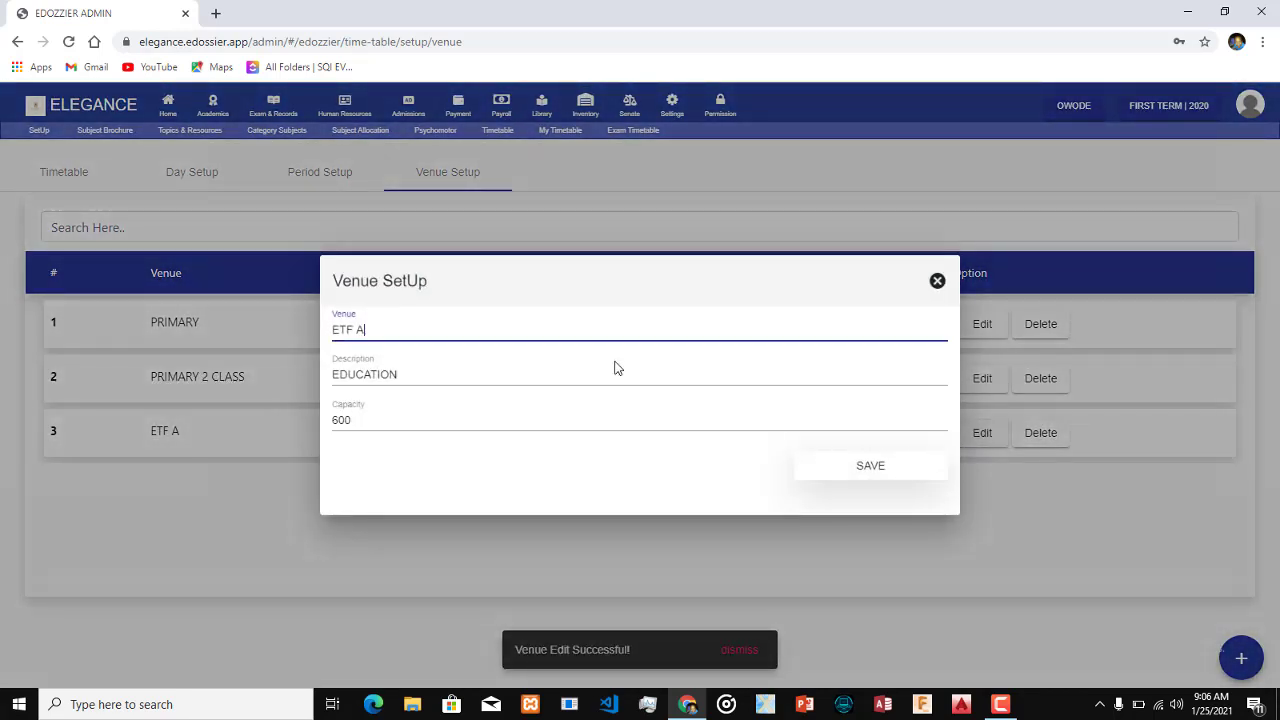
pyautogui.click(937, 281)
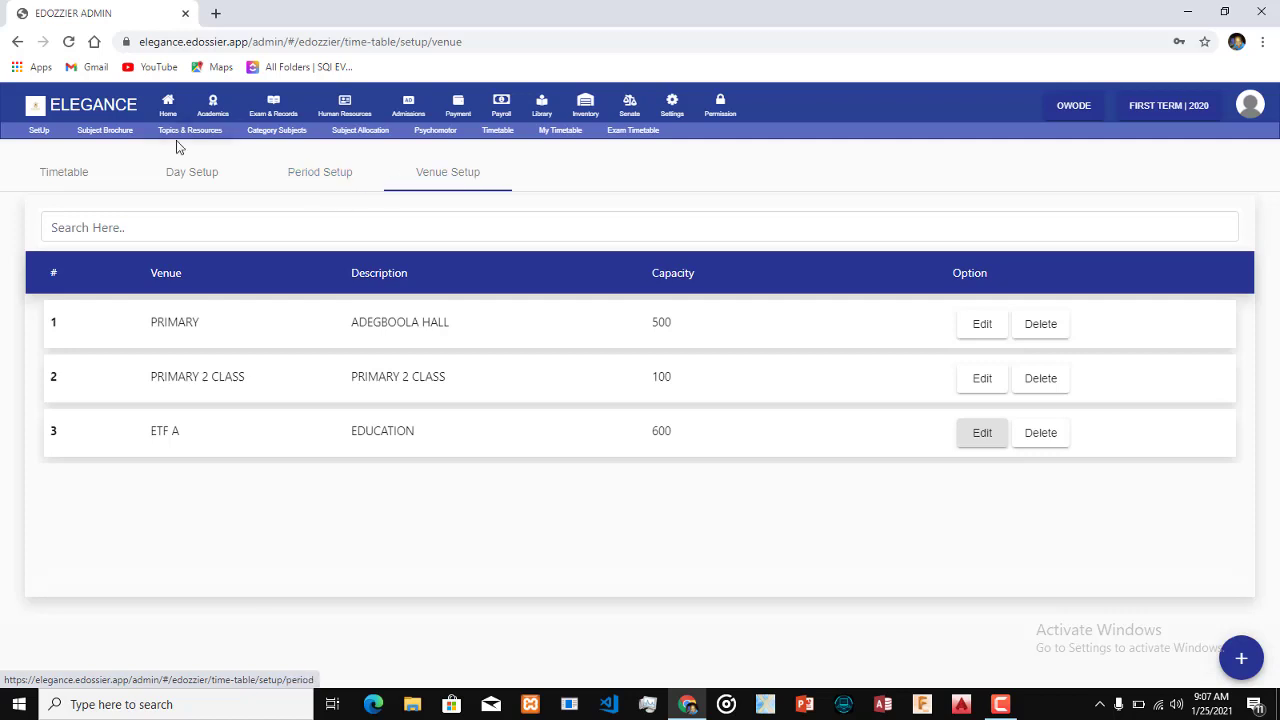
# Step: Return to the timetable grid and select the SSS1 A | SCIENCE program
pyautogui.click(57, 175)
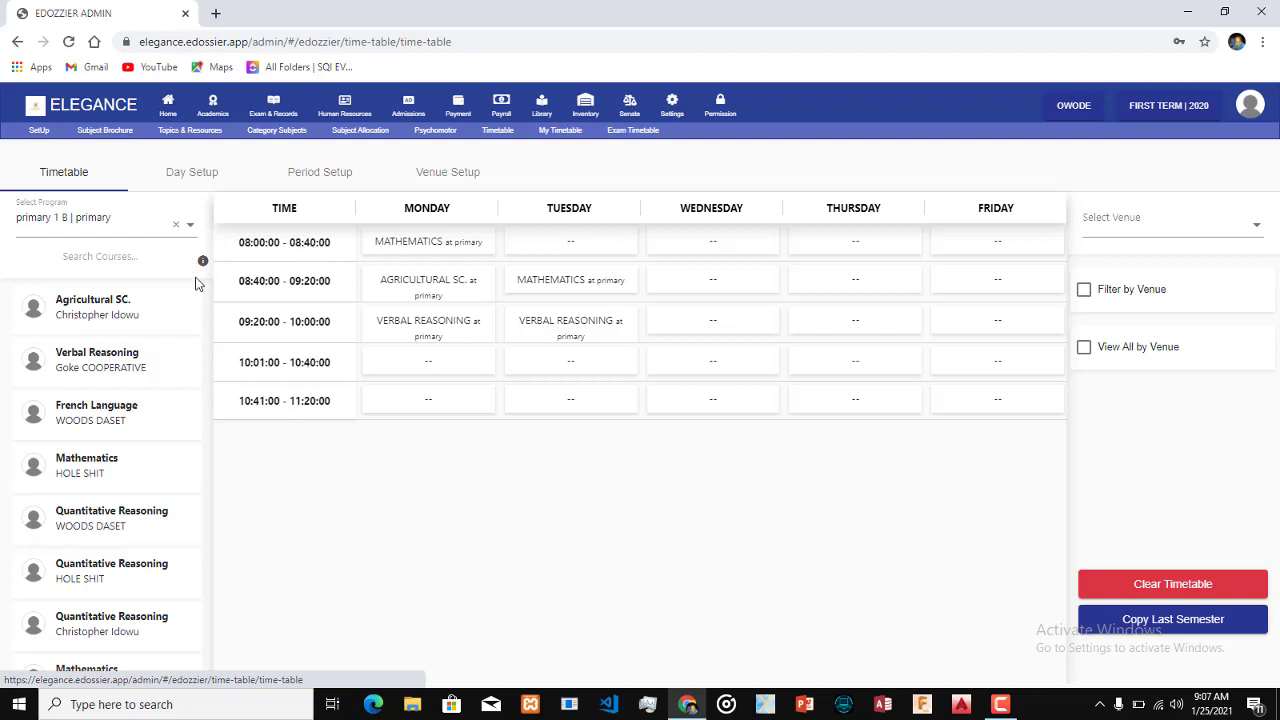
pyautogui.click(128, 232)
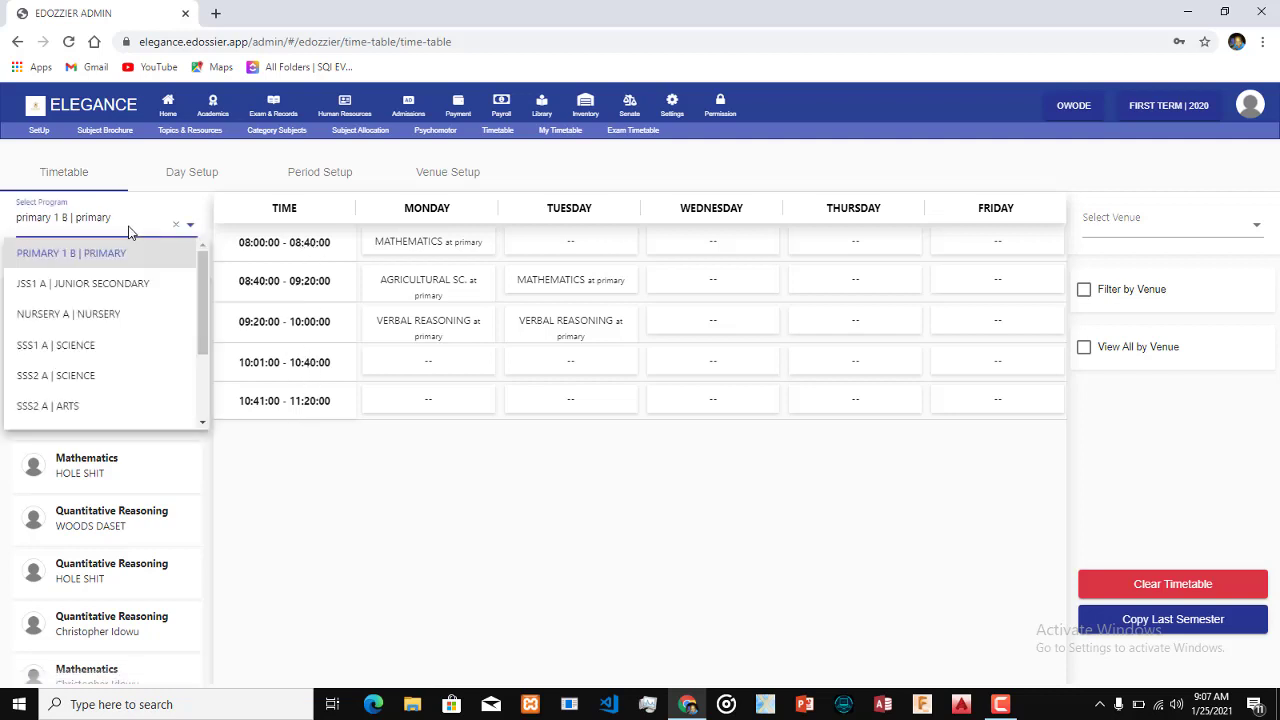
pyautogui.click(106, 345)
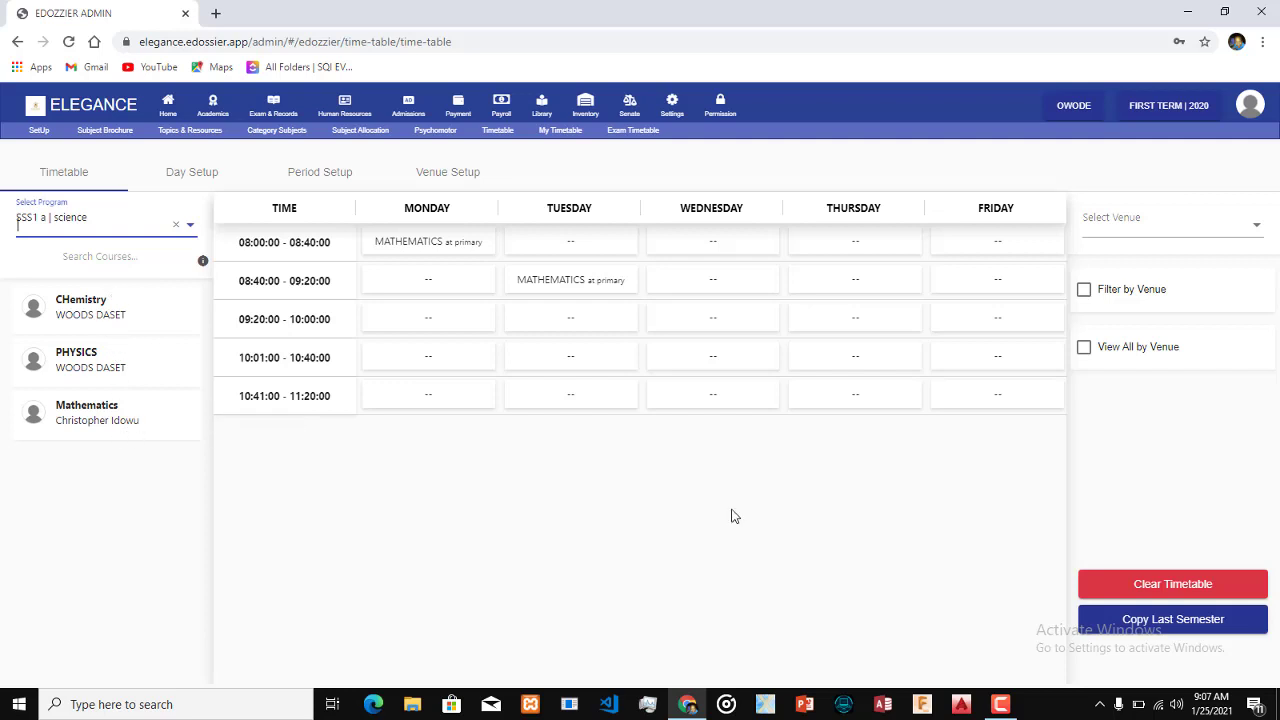
# Step: Check the available venues, and view the timetables of the NURSERY A | NURSERY and JSS1 A | JUNIOR SECONDARY programs
pyautogui.click(1166, 224)
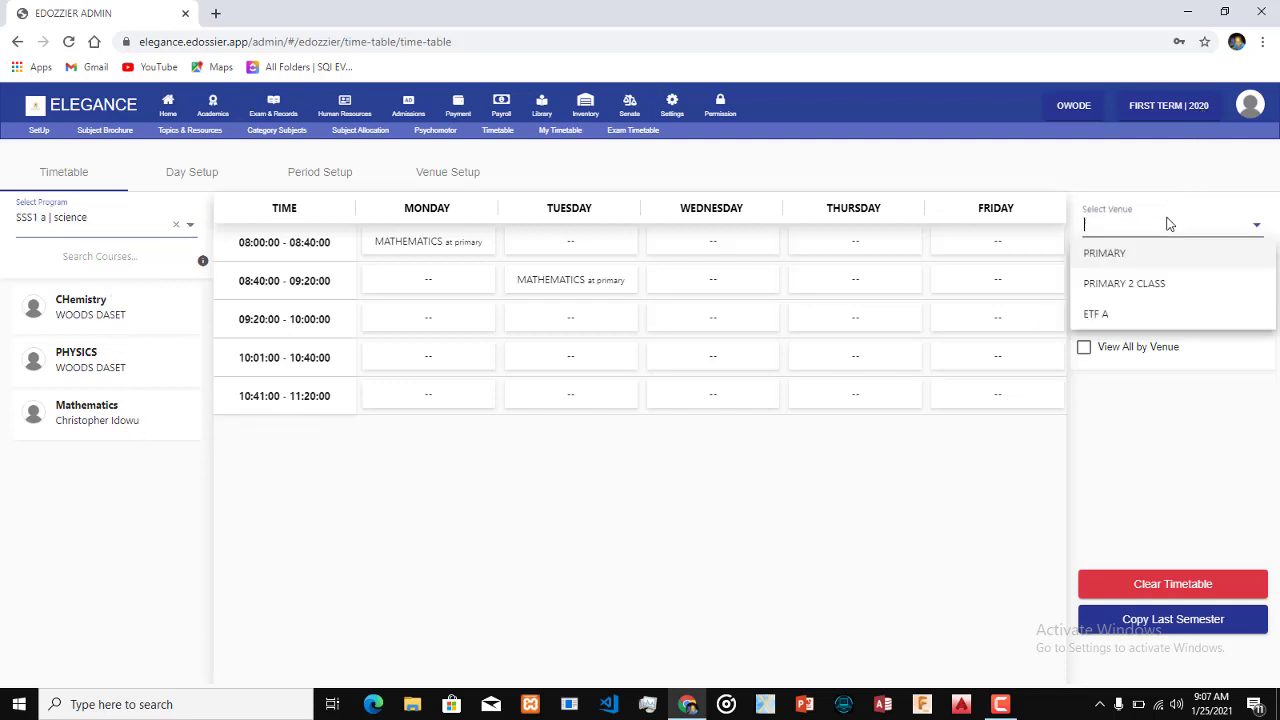
pyautogui.click(743, 559)
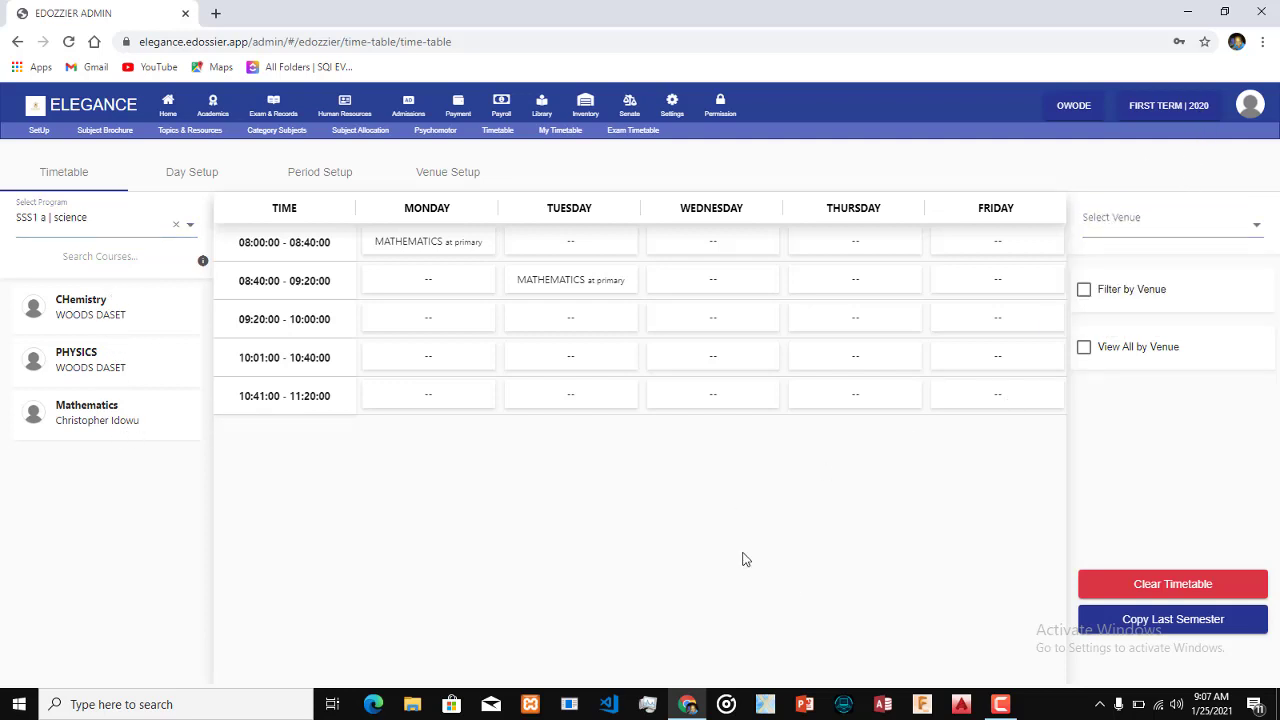
pyautogui.click(81, 227)
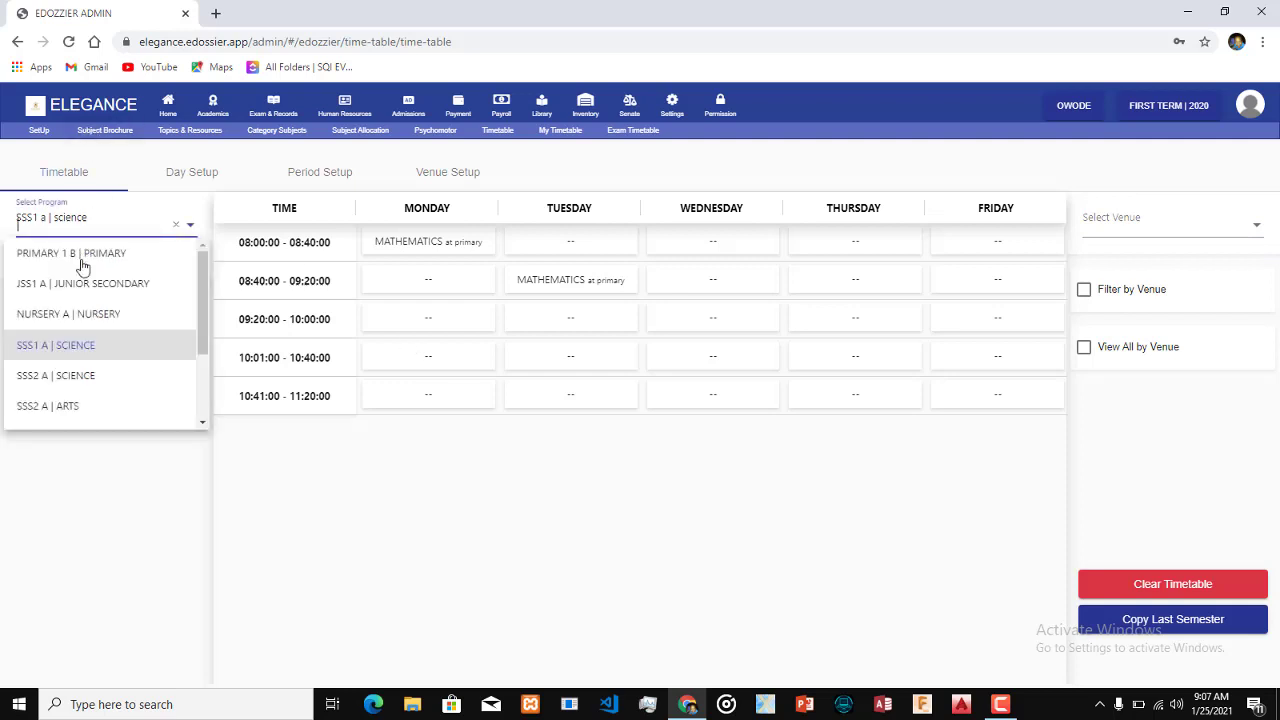
pyautogui.click(82, 317)
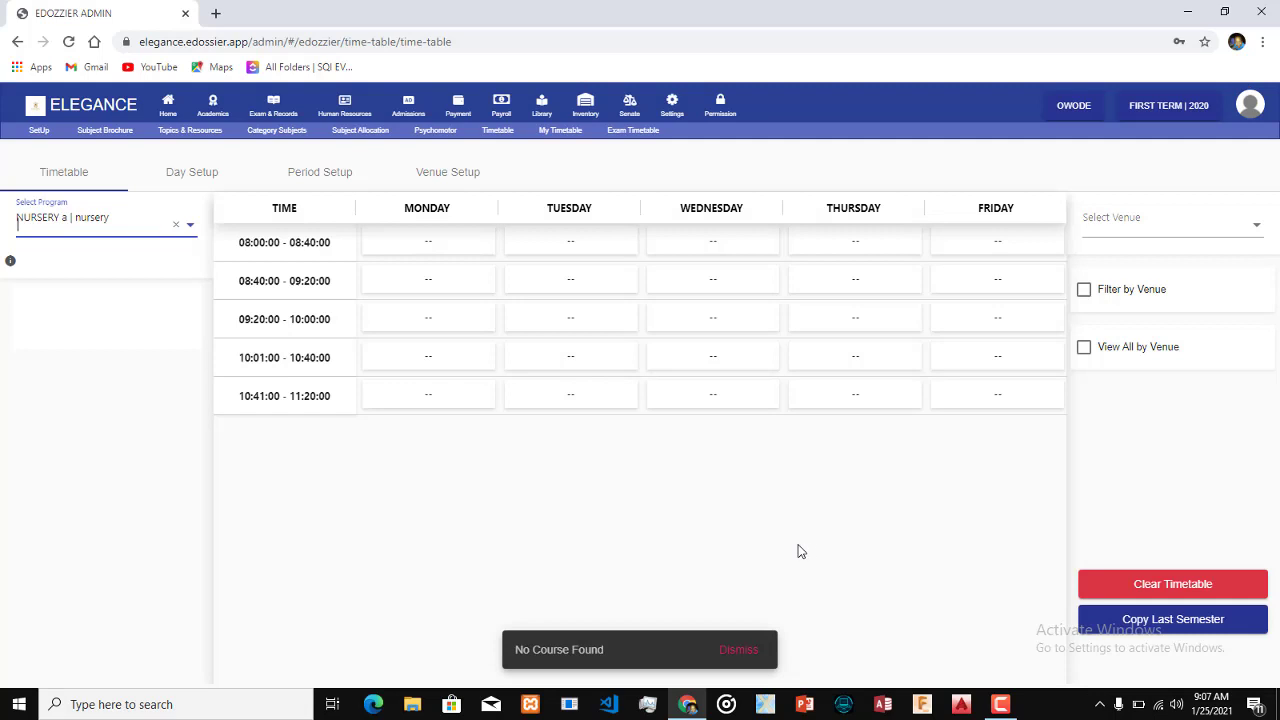
pyautogui.click(120, 230)
pyautogui.click(112, 280)
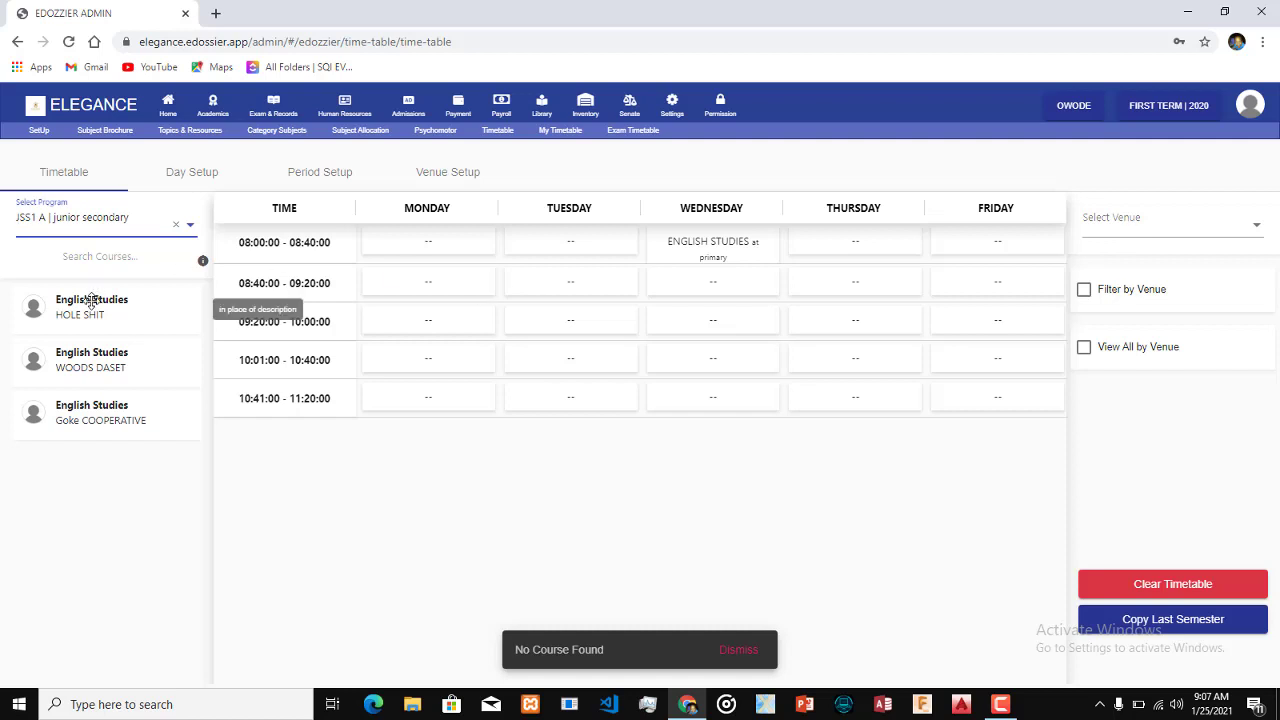
# Step: Using the PRIMARY venue and the PRIMARY 1 B | PRIMARY program, schedule Agricultural SC. on Tuesday at 08:00–08:40
pyautogui.click(1160, 218)
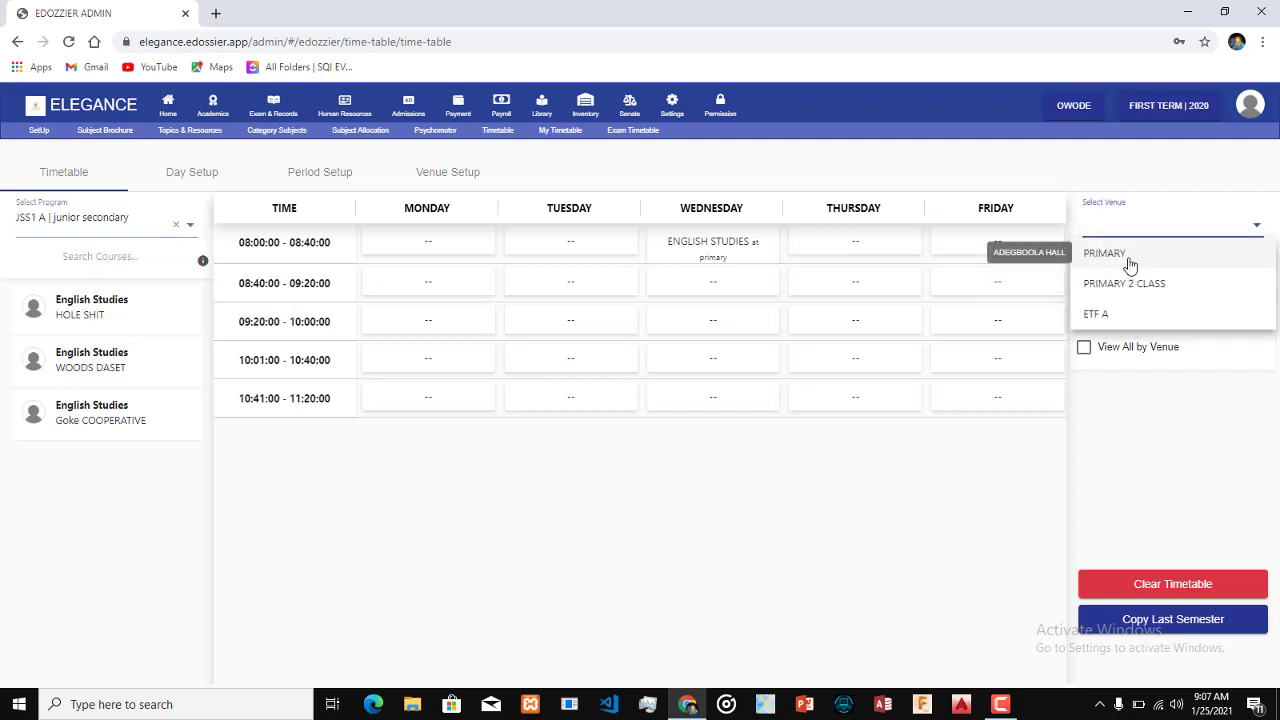
pyautogui.click(1128, 258)
pyautogui.click(120, 230)
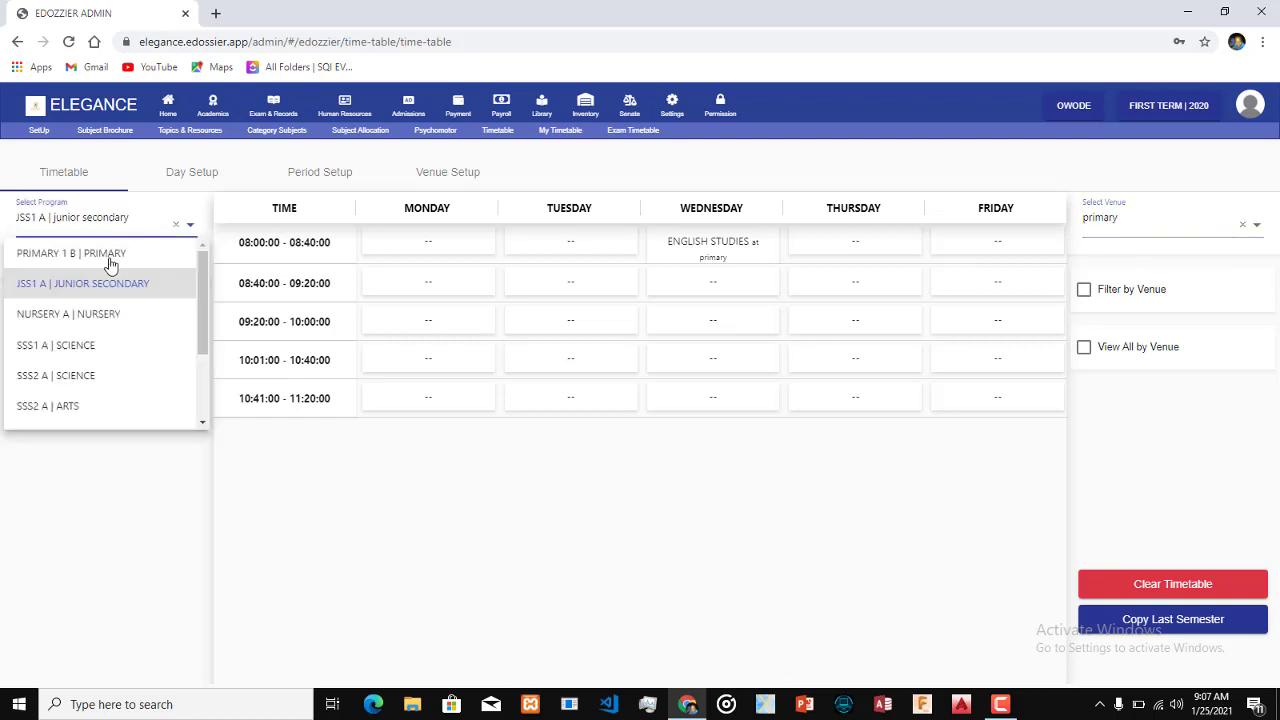
pyautogui.click(112, 258)
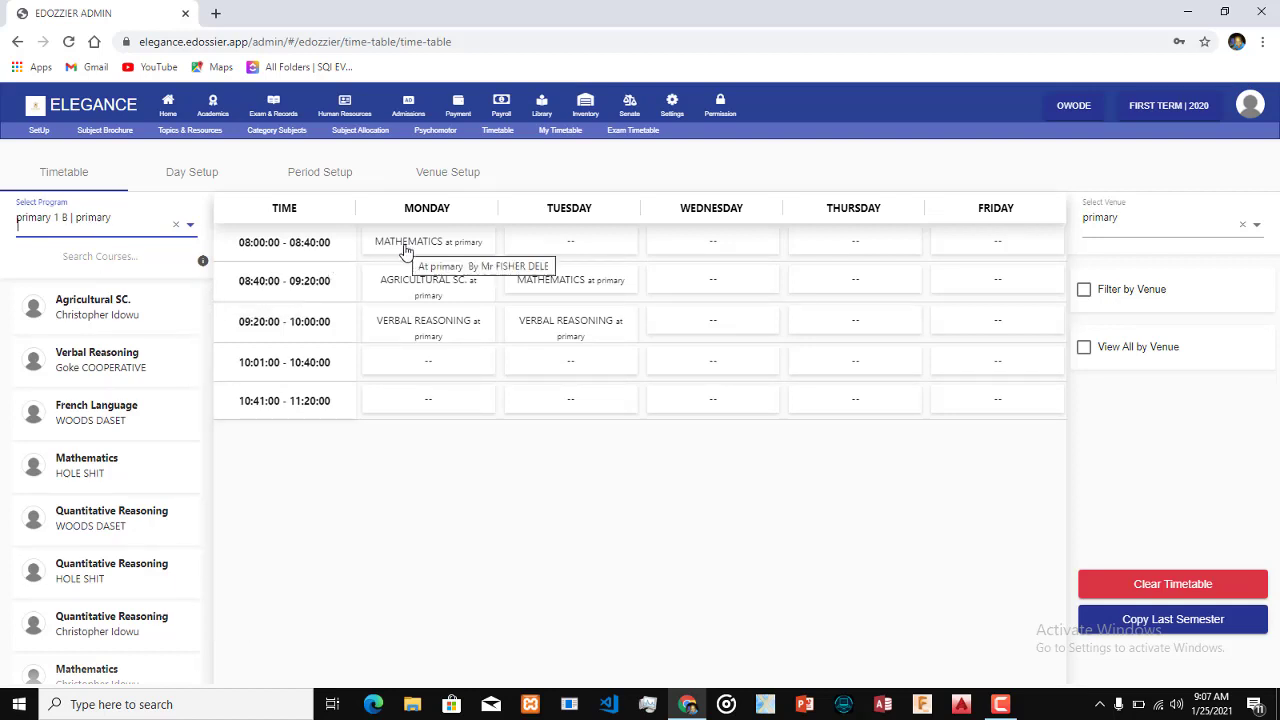
pyautogui.moveTo(106, 327); pyautogui.dragTo(581, 234)
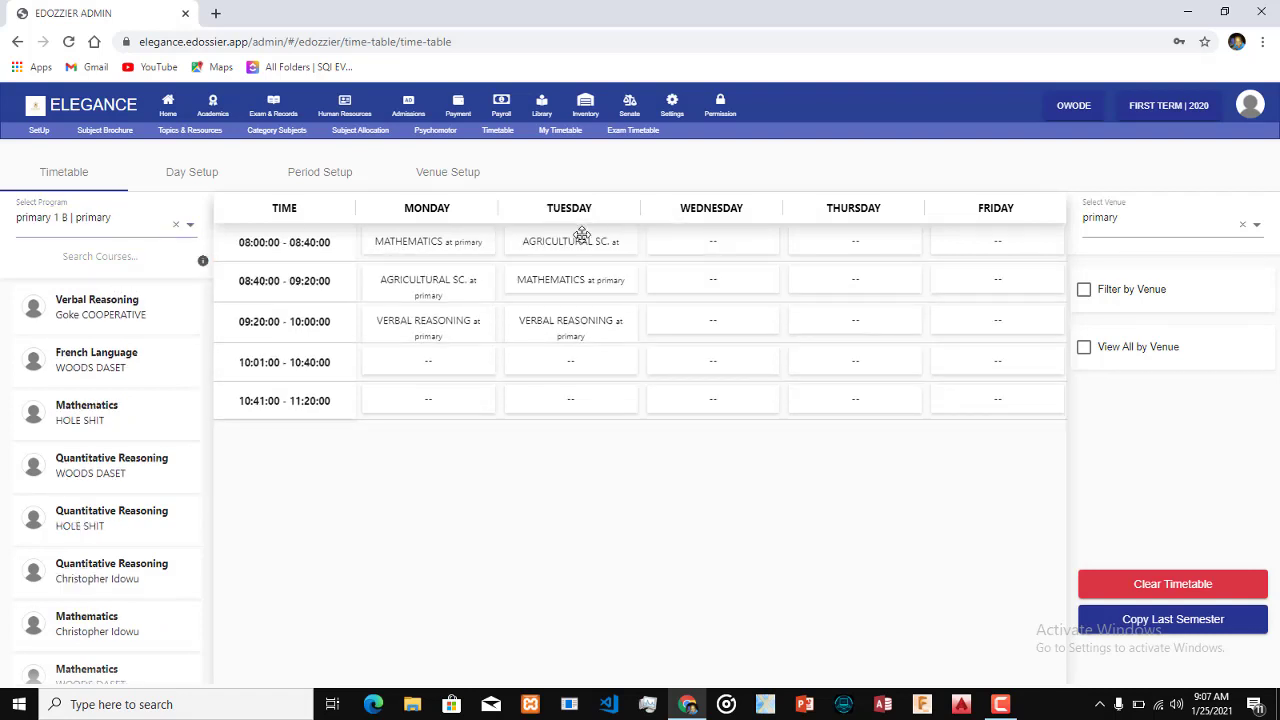
pyautogui.moveTo(582, 235); pyautogui.dragTo(582, 236)
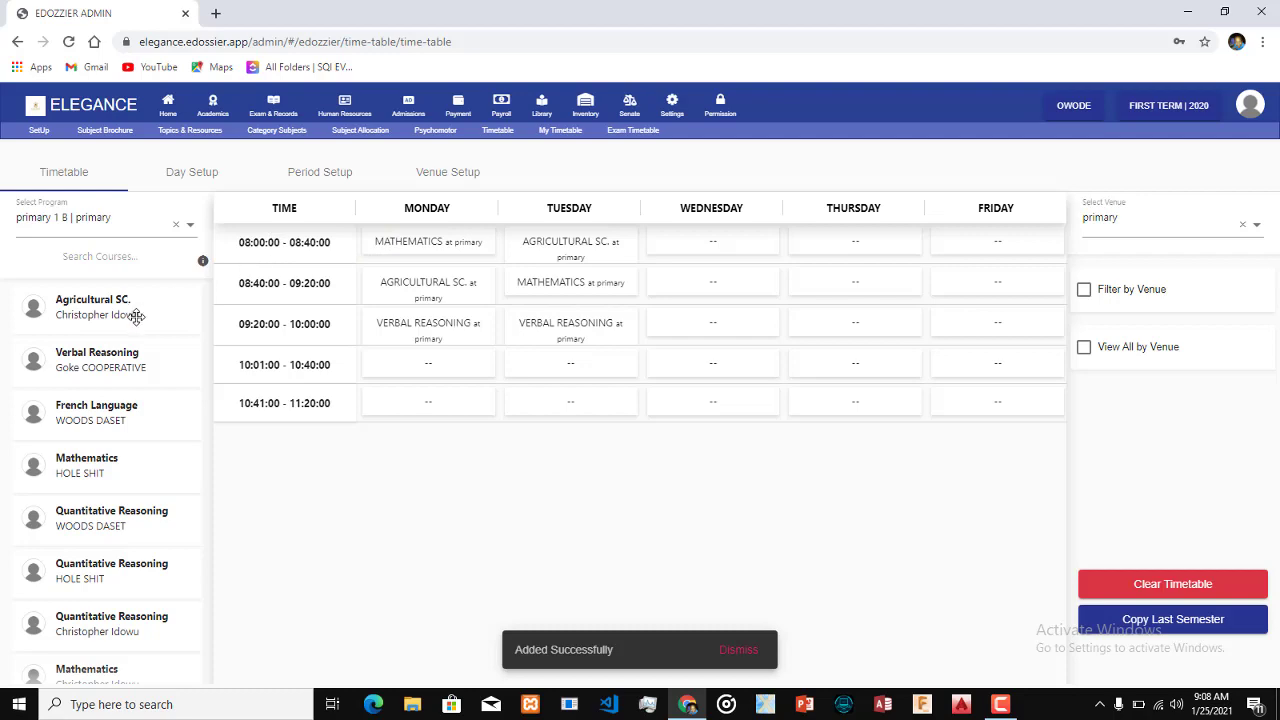
# Step: Remove the Mathematics lesson from the Monday 08:00–08:40 slot and confirm the removal
pyautogui.click(392, 250)
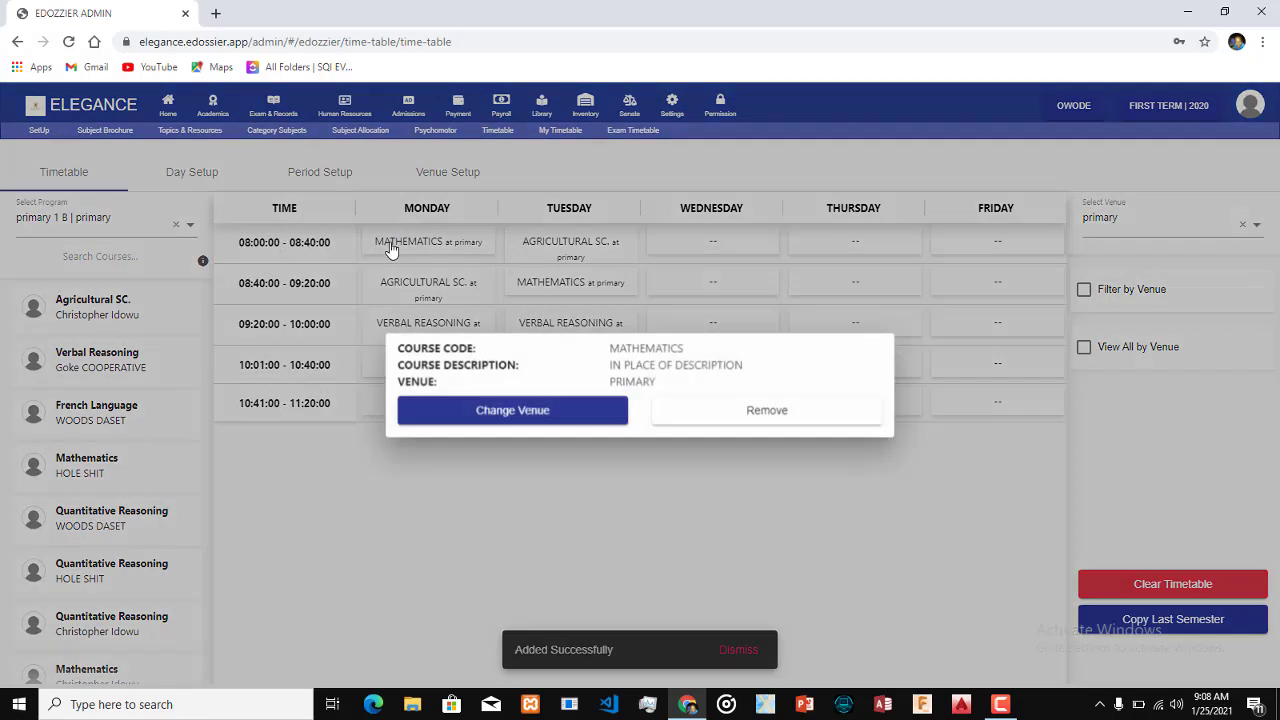
pyautogui.click(699, 424)
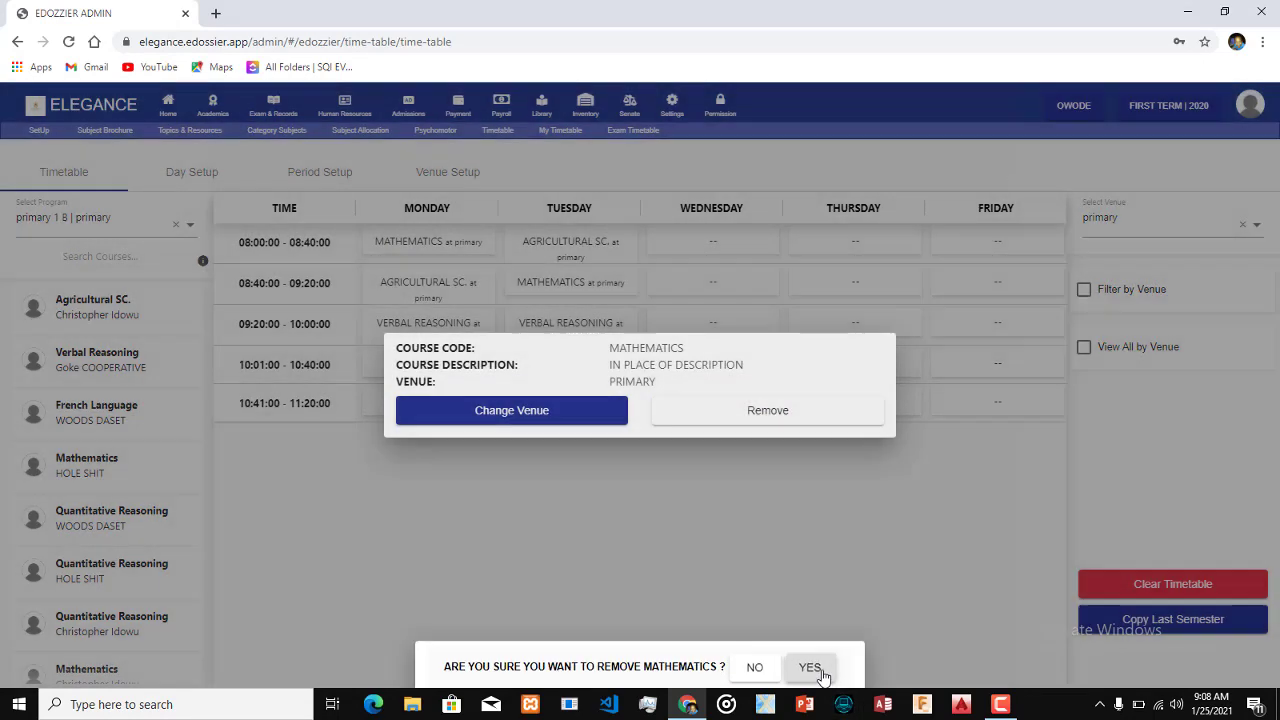
pyautogui.click(820, 677)
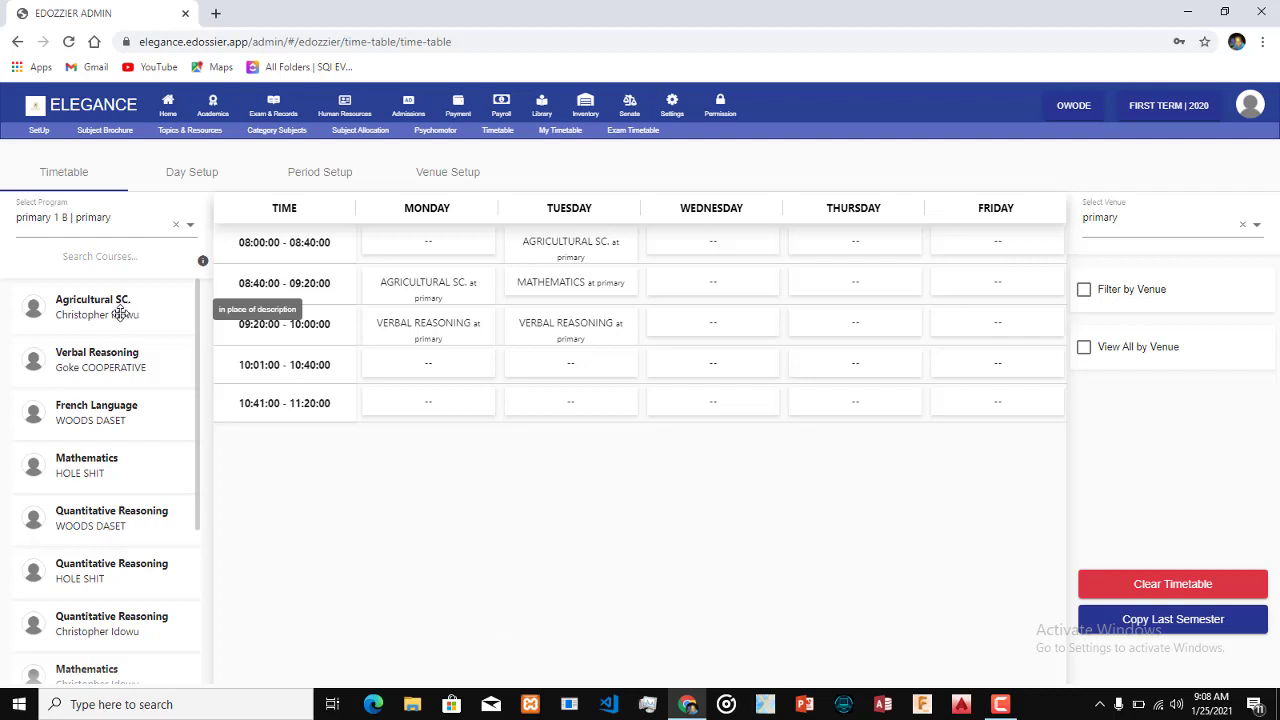
# Step: Switch to the JSS1 A | JUNIOR SECONDARY program and schedule the last listed English Studies course on Monday at 08:00–08:40
pyautogui.click(80, 220)
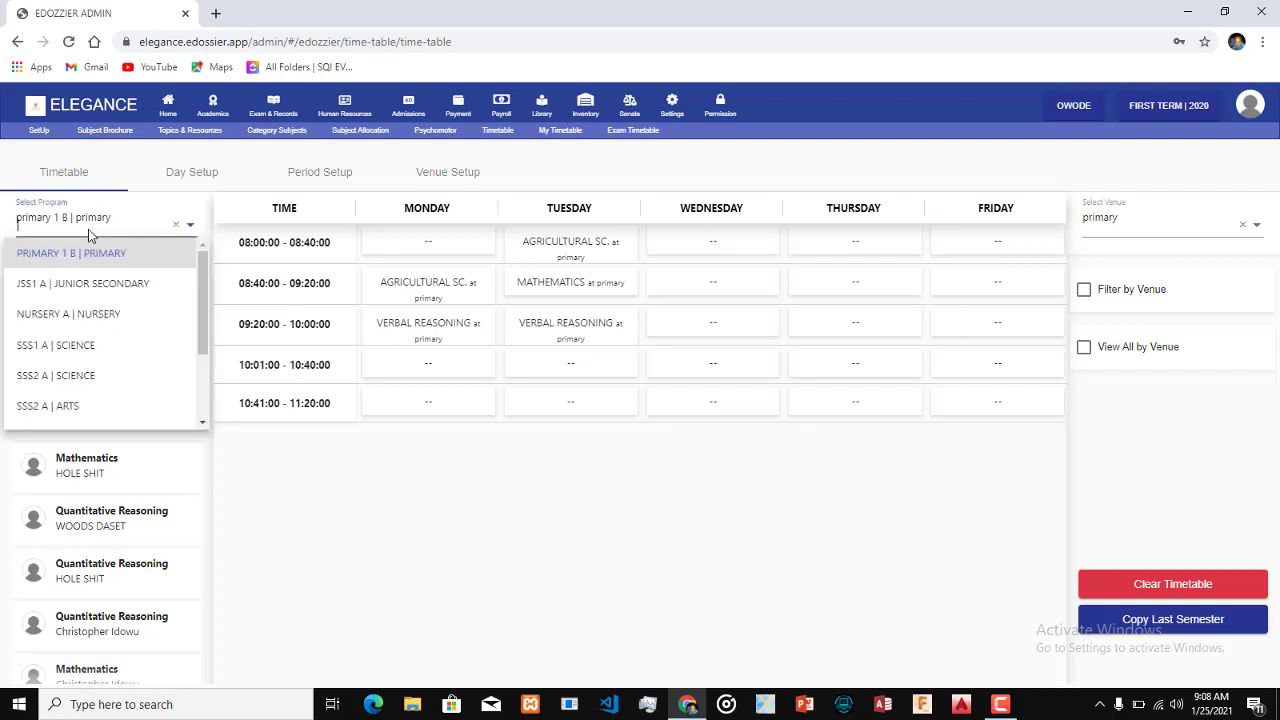
pyautogui.click(82, 285)
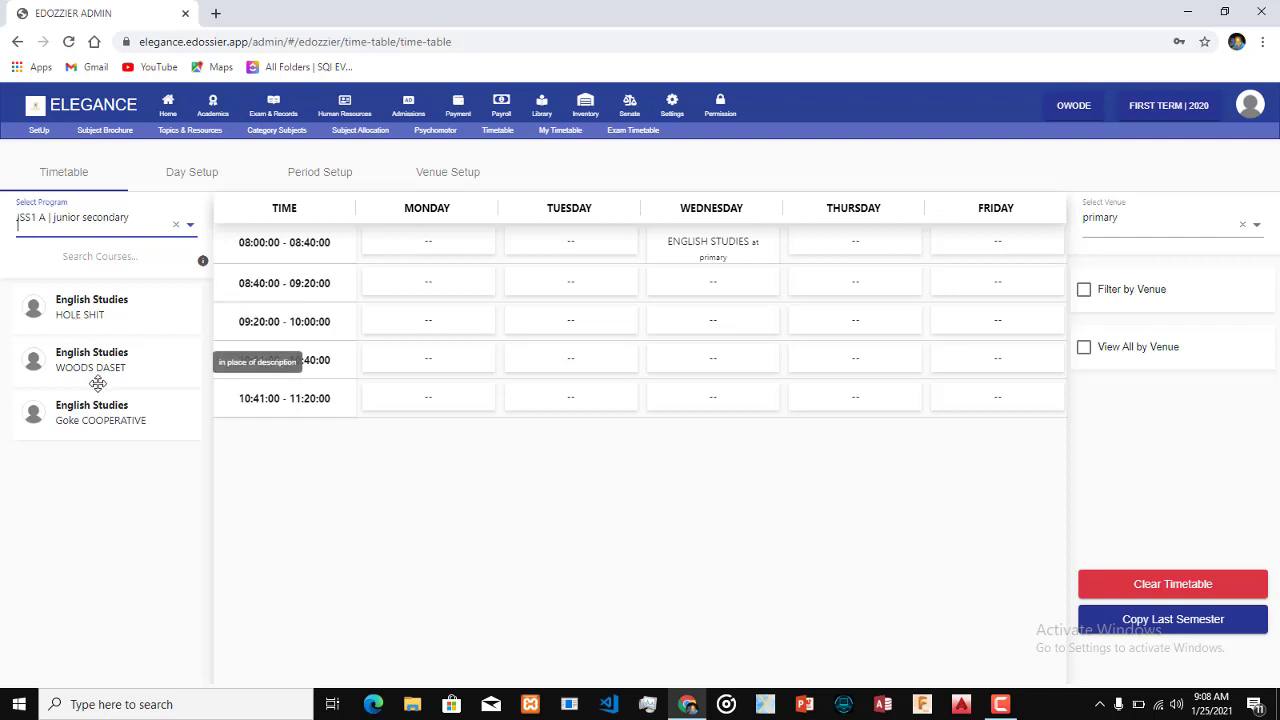
pyautogui.moveTo(97, 420); pyautogui.dragTo(420, 254)
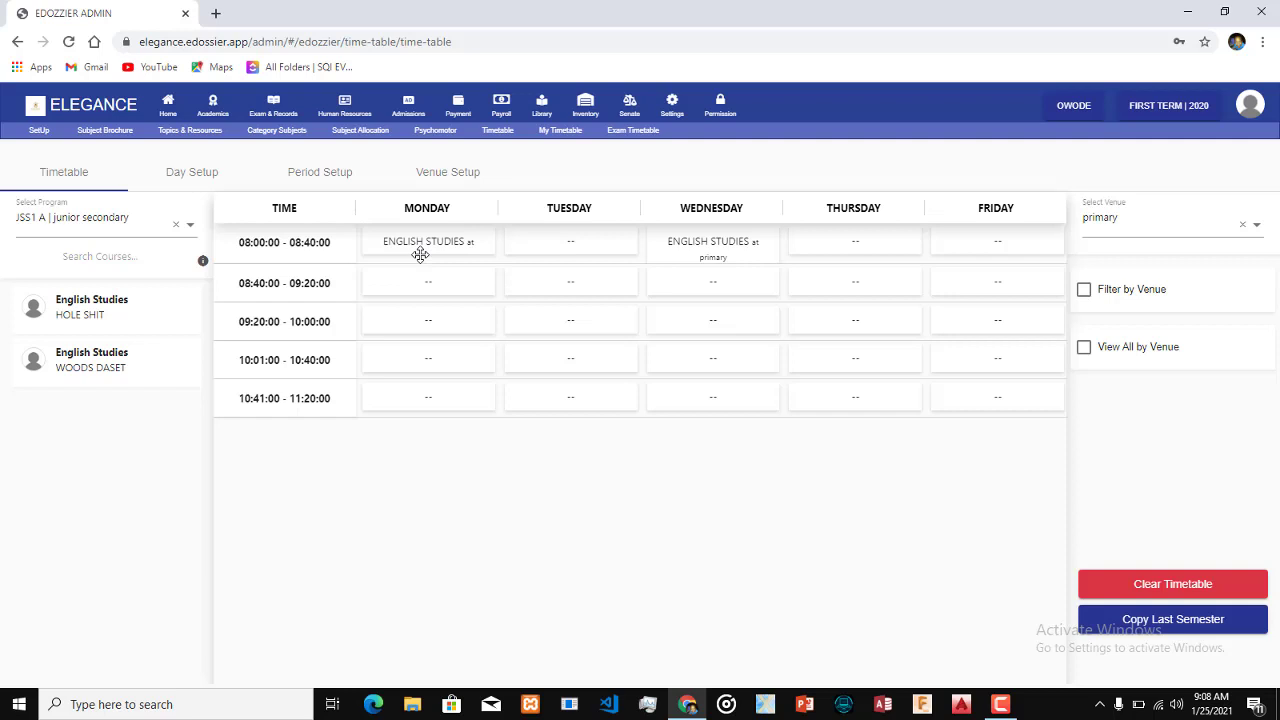